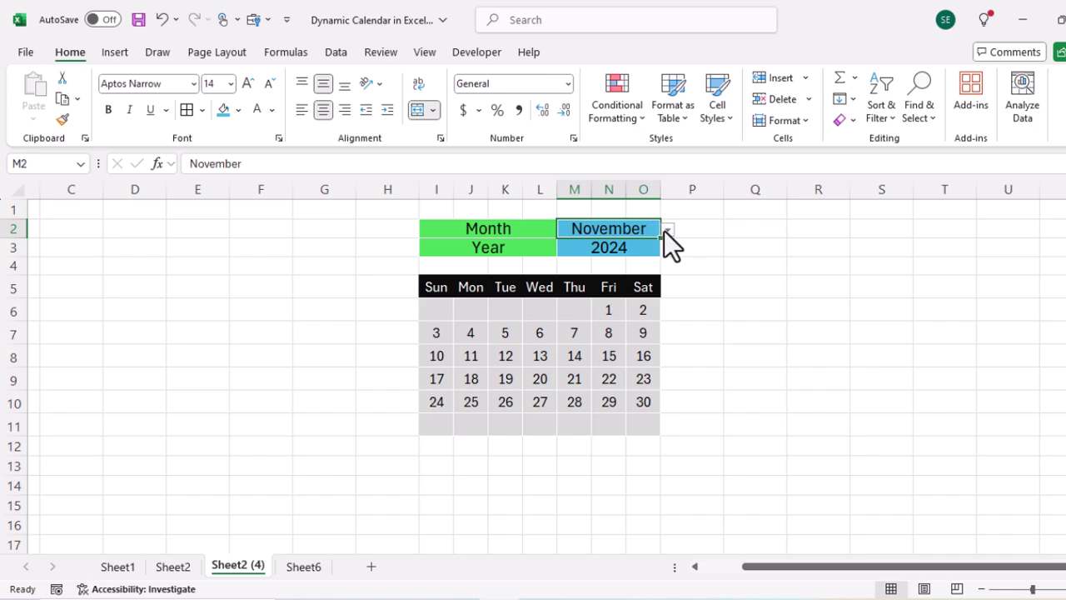
# Cycle the M2 month through April, August, October, December, and finally March
pyautogui.click(667, 229)
pyautogui.click(572, 288)
pyautogui.click(667, 229)
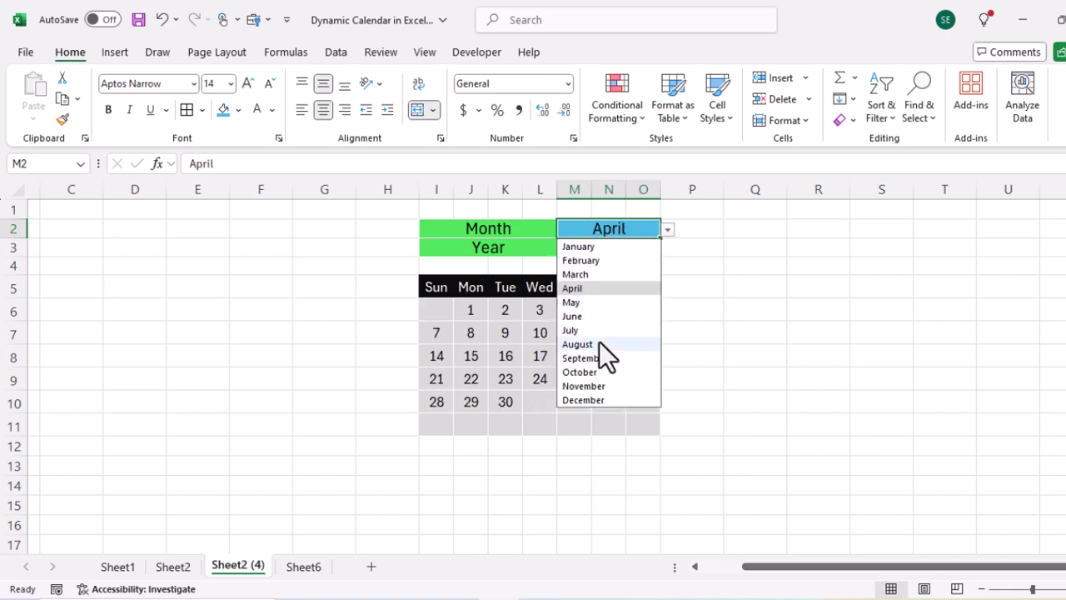
pyautogui.click(599, 344)
pyautogui.click(667, 229)
pyautogui.click(595, 373)
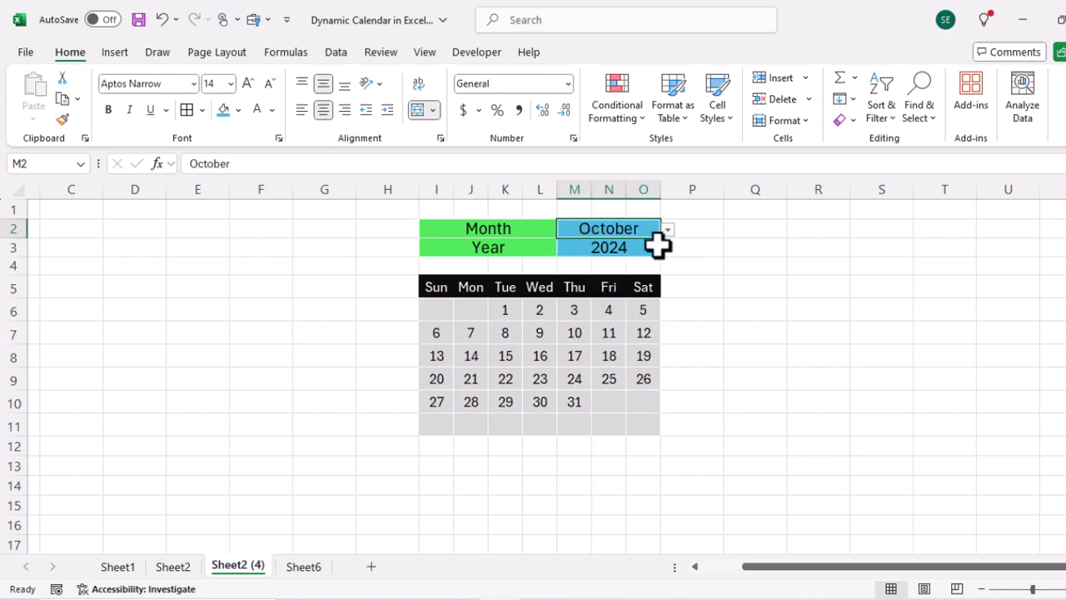
pyautogui.click(667, 229)
pyautogui.click(598, 400)
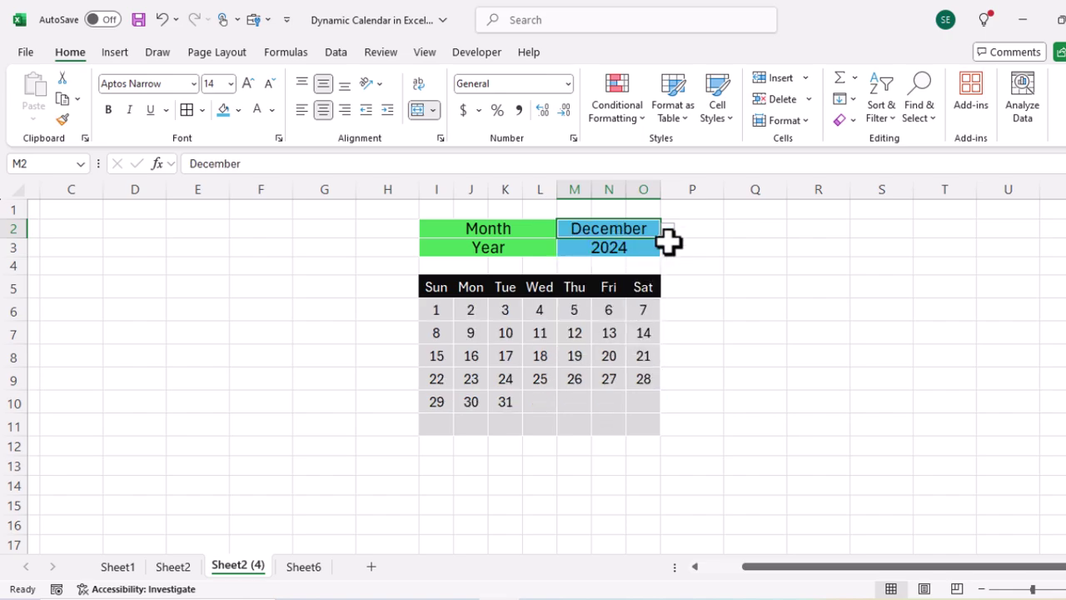
pyautogui.click(667, 229)
pyautogui.click(616, 274)
# Enter the years 2025, 2021, 2022, then 2024 in M3
pyautogui.click(618, 249)
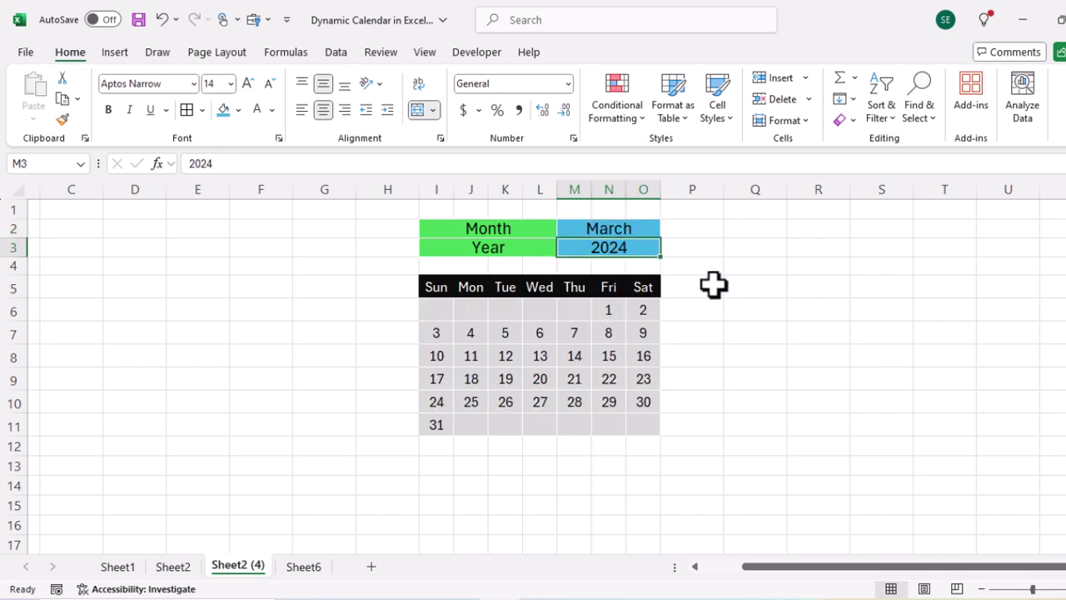
pyautogui.write('2025')
pyautogui.press('Return')
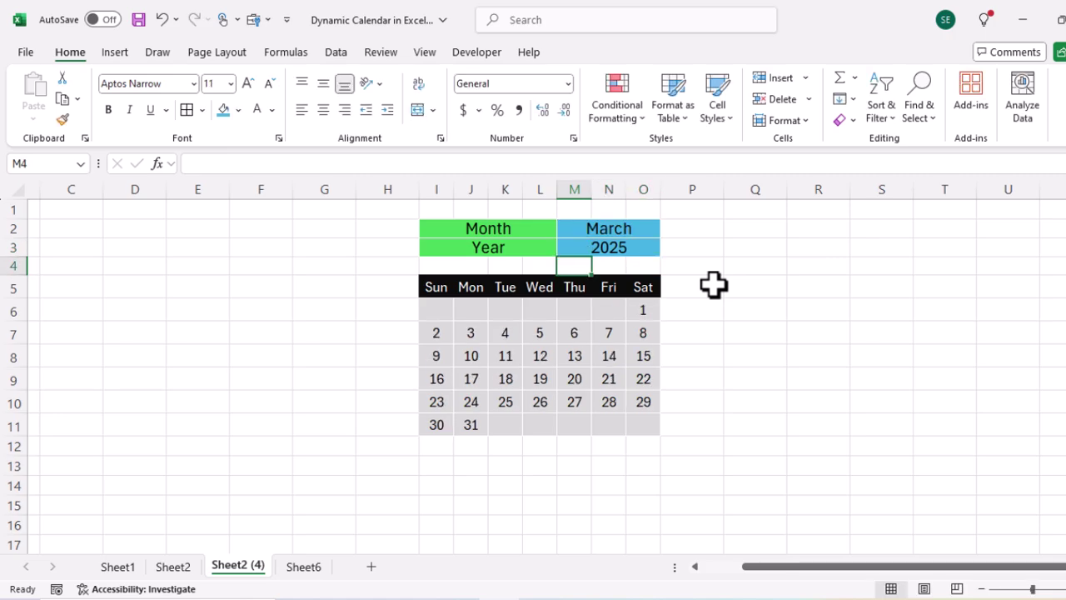
pyautogui.press('Up')
pyautogui.write('2021')
pyautogui.press('Return')
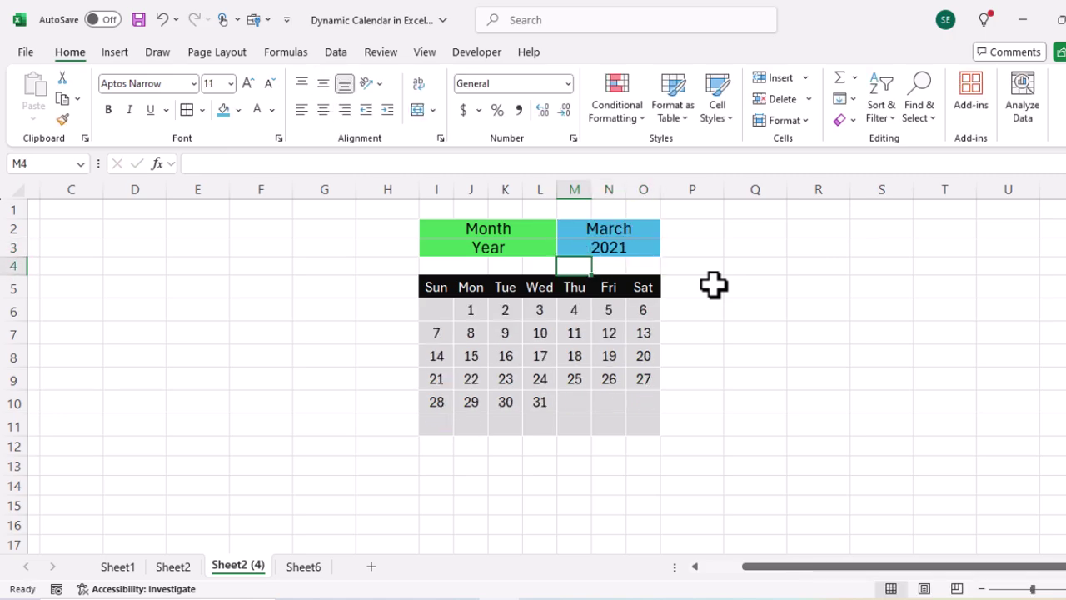
pyautogui.press('Up')
pyautogui.write('2022')
pyautogui.press('Return')
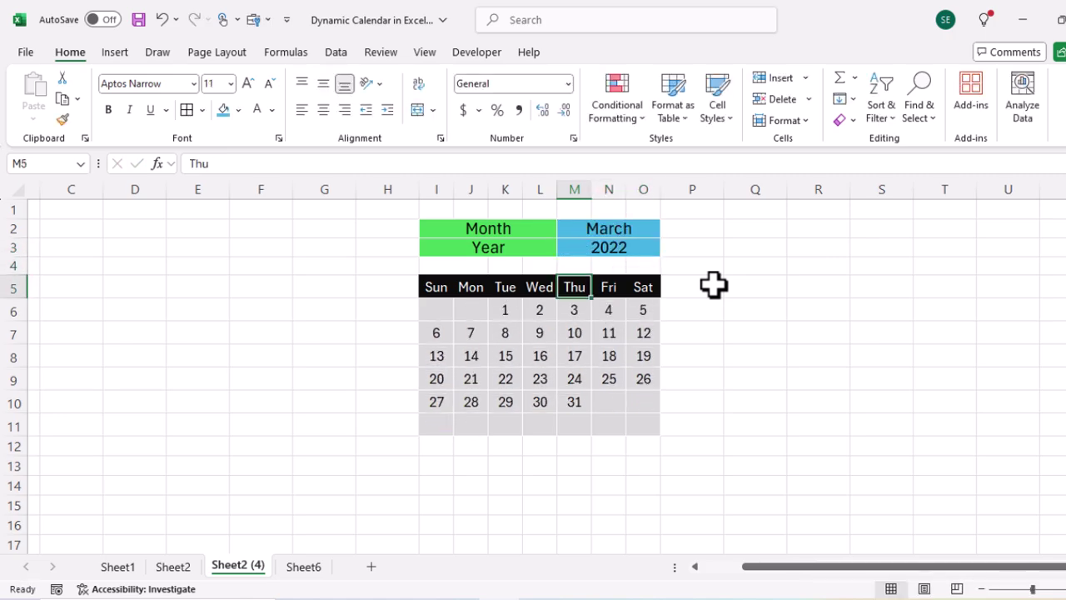
pyautogui.press('Up')
pyautogui.press('Up')
pyautogui.write('2024')
pyautogui.press('Return')
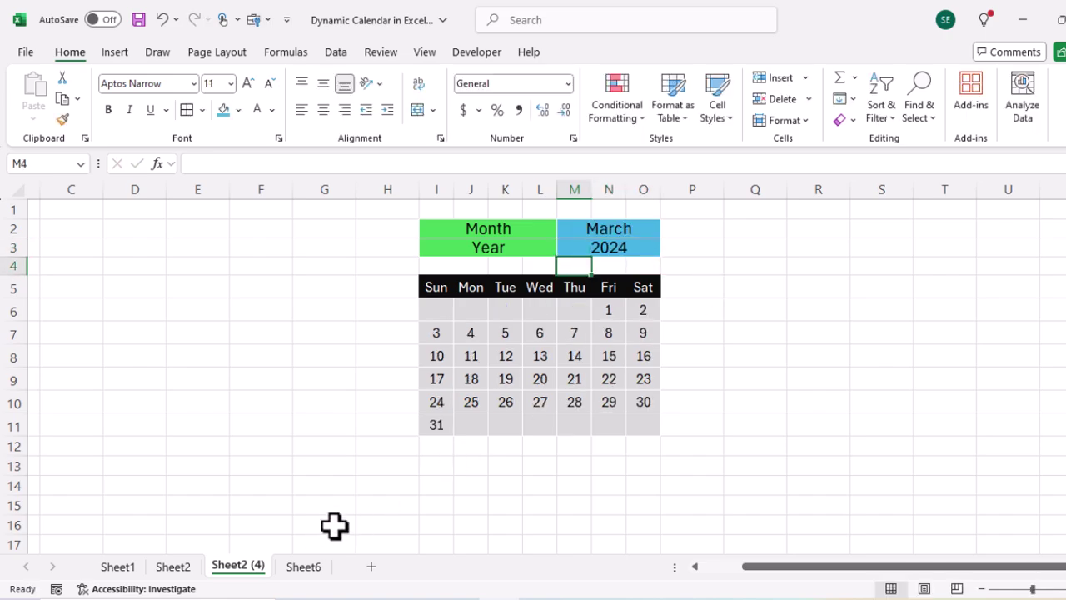
# Add blank Sheet7 and set columns F through L to a column width of 6
pyautogui.click(371, 567)
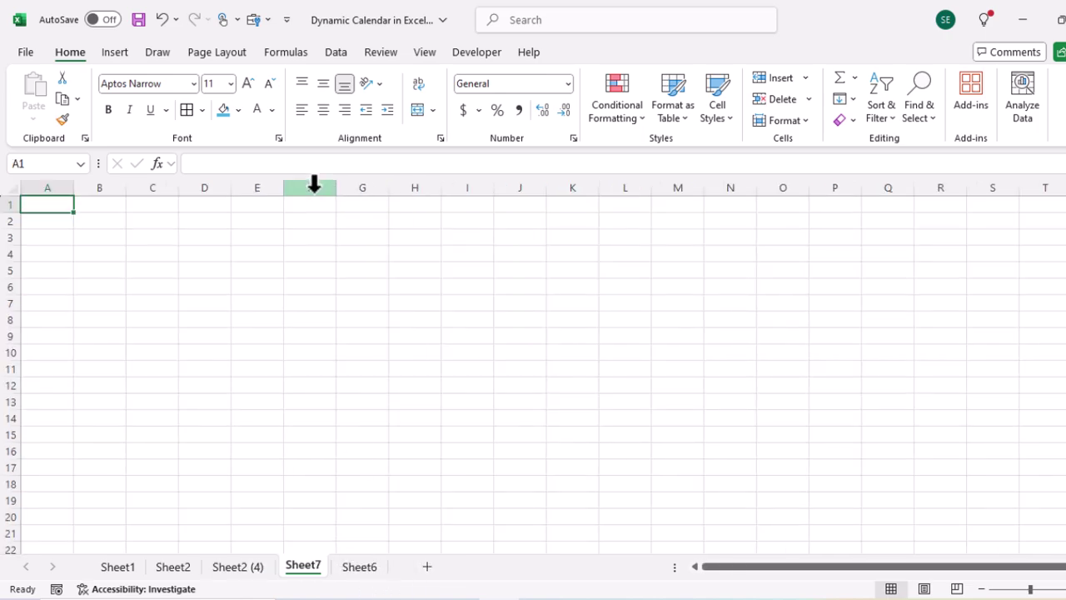
pyautogui.moveTo(314, 185); pyautogui.dragTo(612, 184)
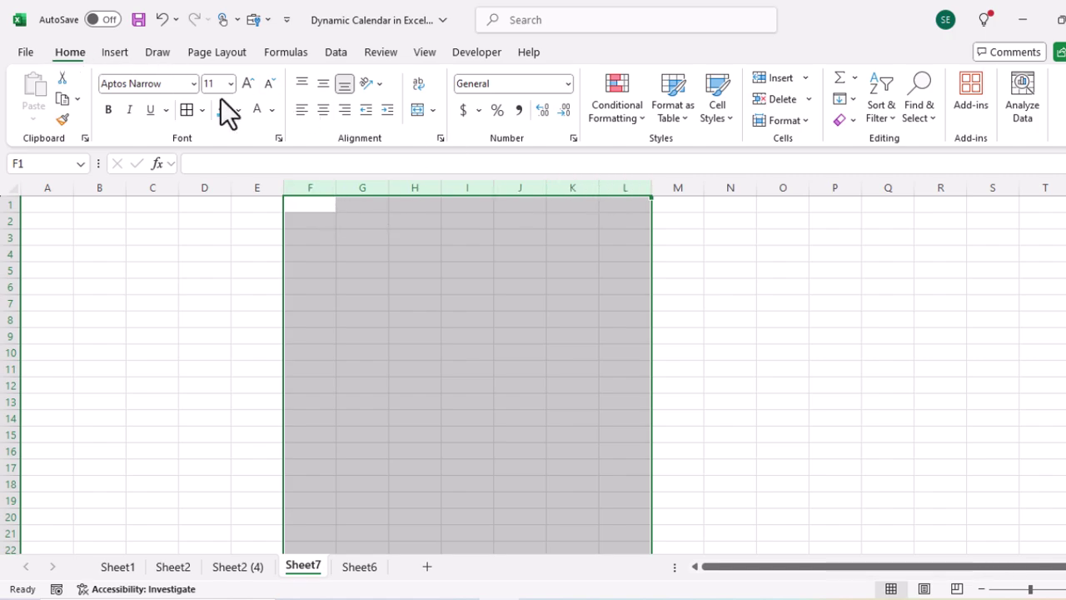
pyautogui.click(778, 121)
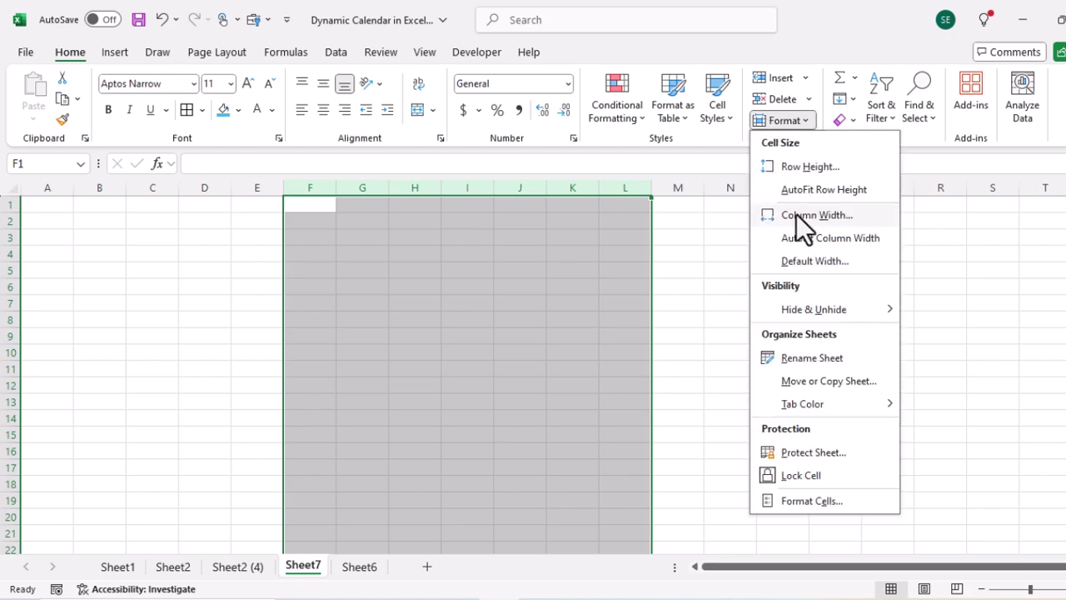
pyautogui.click(799, 214)
pyautogui.moveTo(666, 294); pyautogui.dragTo(569, 293)
pyautogui.write('6')
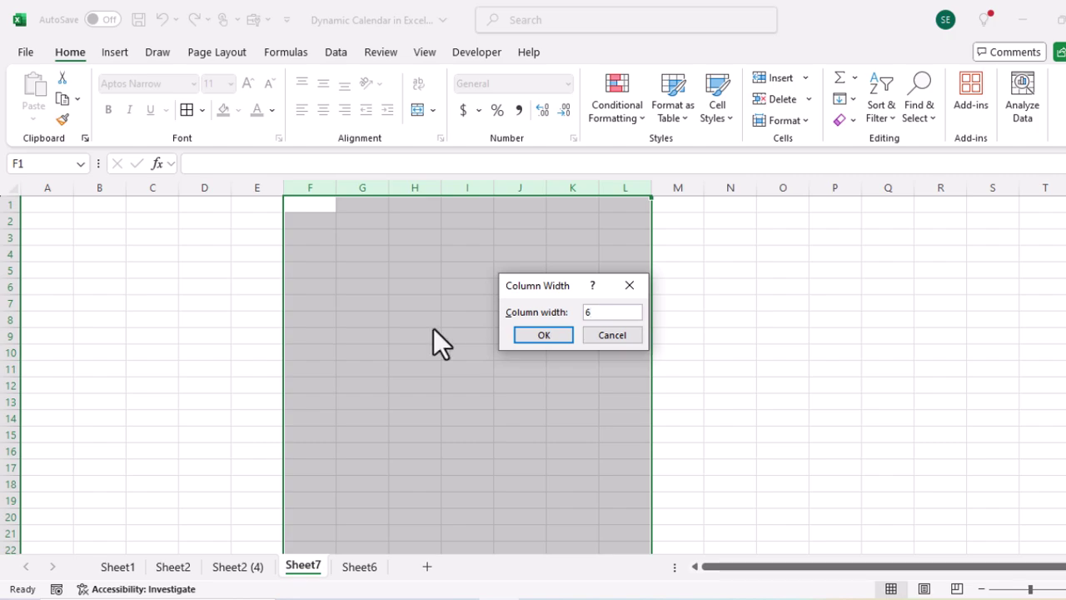
pyautogui.click(556, 335)
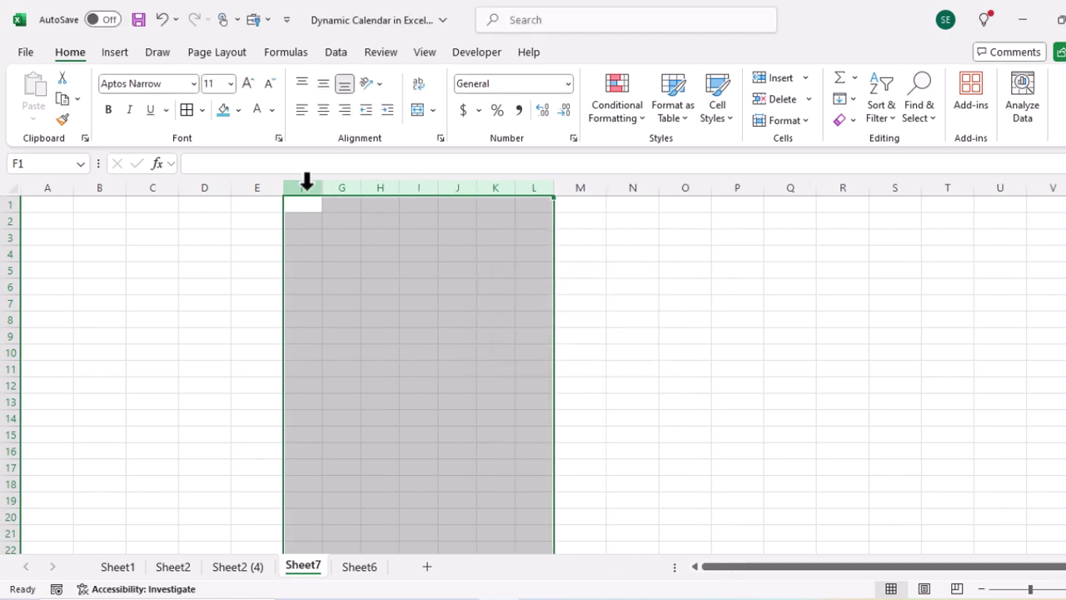
pyautogui.moveTo(308, 186); pyautogui.dragTo(523, 188)
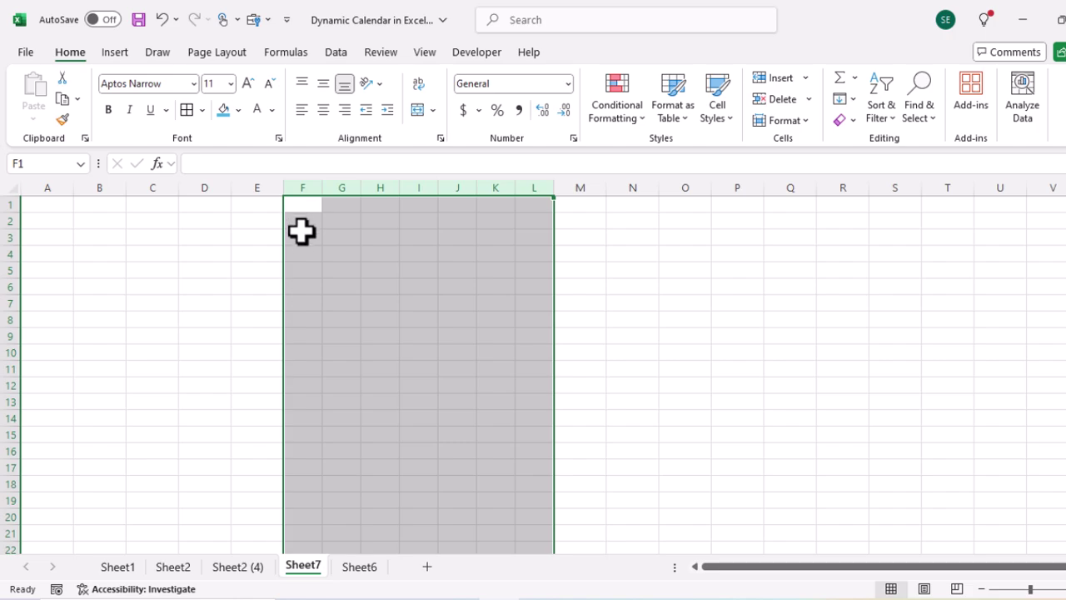
pyautogui.moveTo(301, 222); pyautogui.dragTo(414, 222)
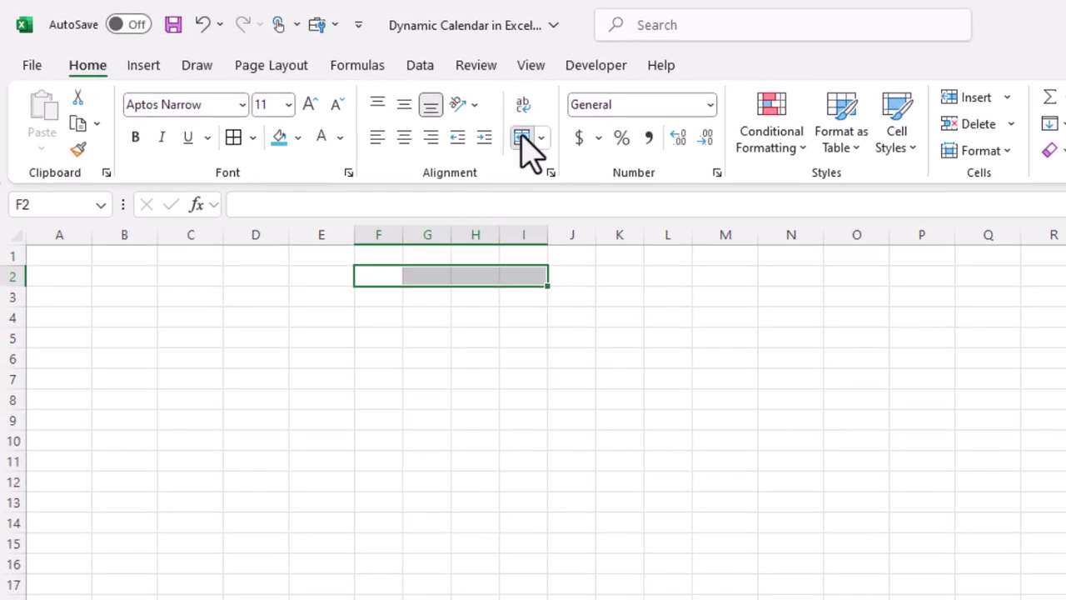
# Merge F2:I2 and F3:I3 and label them 'Month' and 'Year'
pyautogui.click(522, 138)
pyautogui.moveTo(553, 288); pyautogui.dragTo(552, 311)
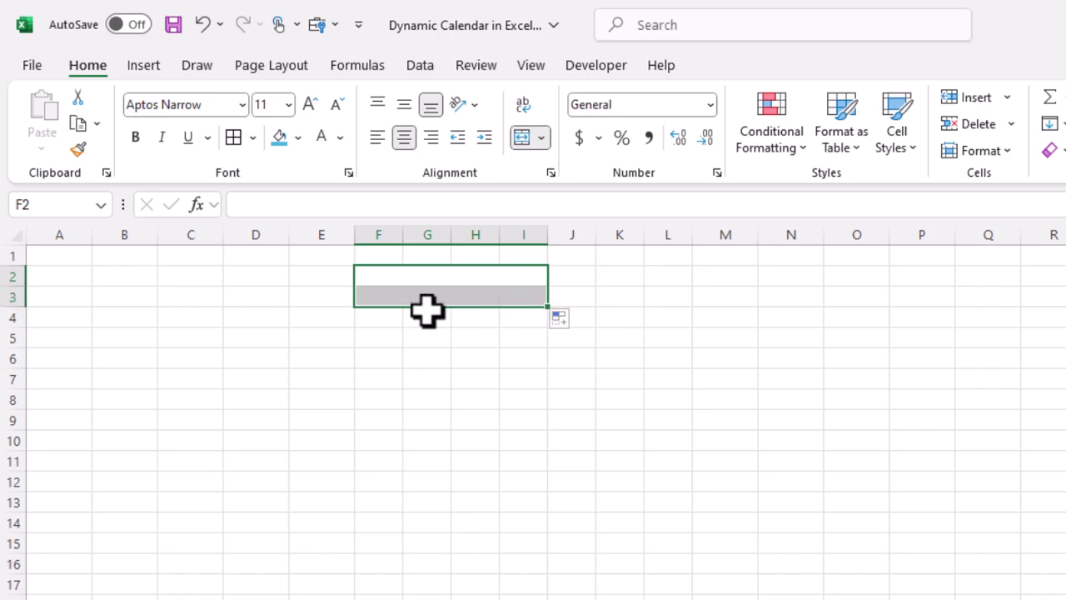
pyautogui.click(376, 294)
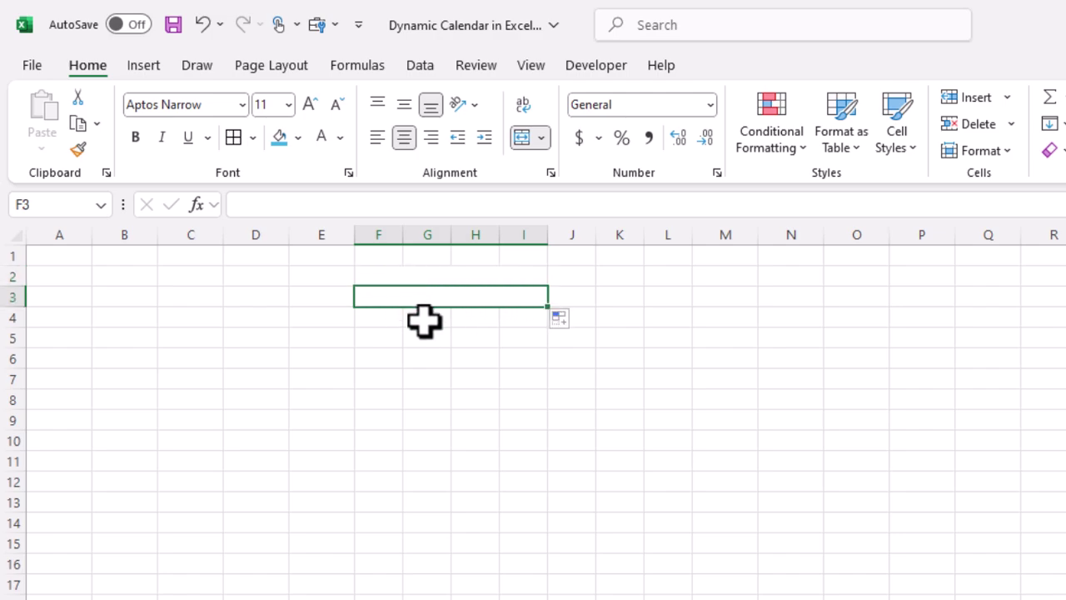
pyautogui.click(414, 275)
pyautogui.write('Month')
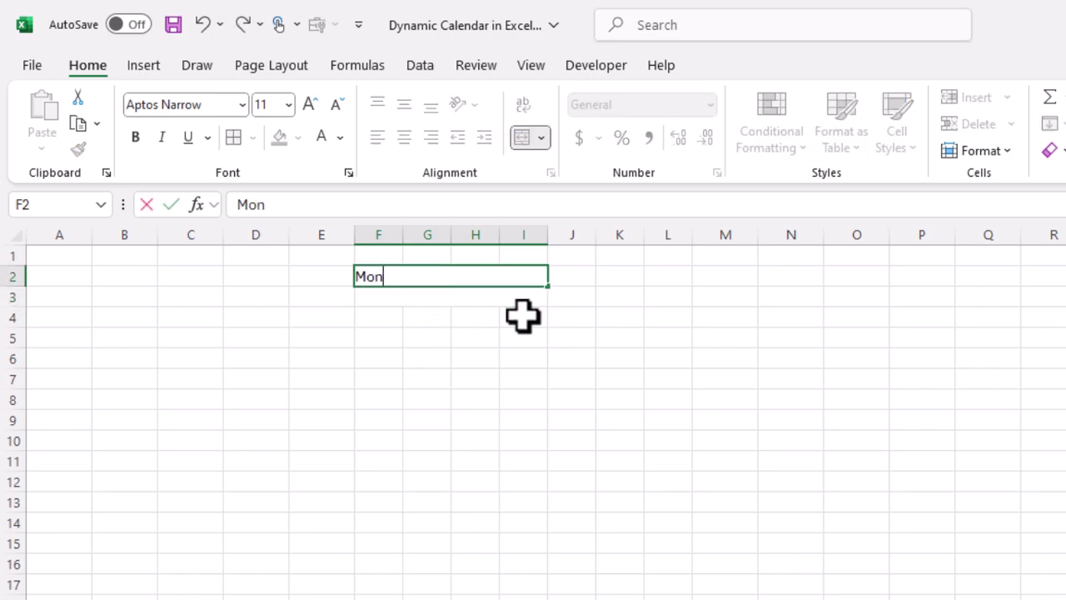
pyautogui.press('Return')
pyautogui.write('Year')
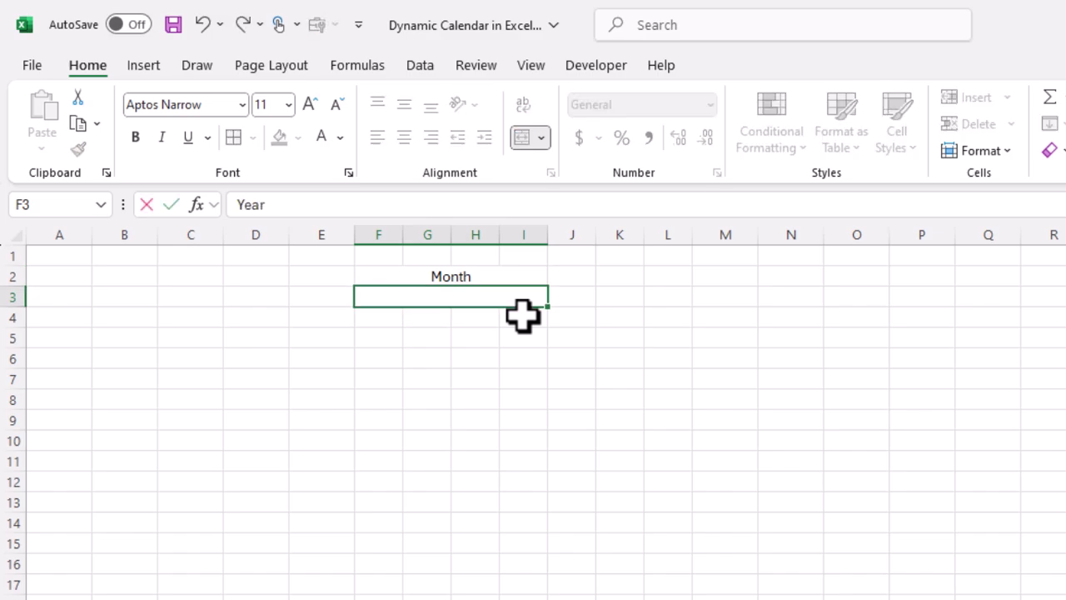
pyautogui.press('Return')
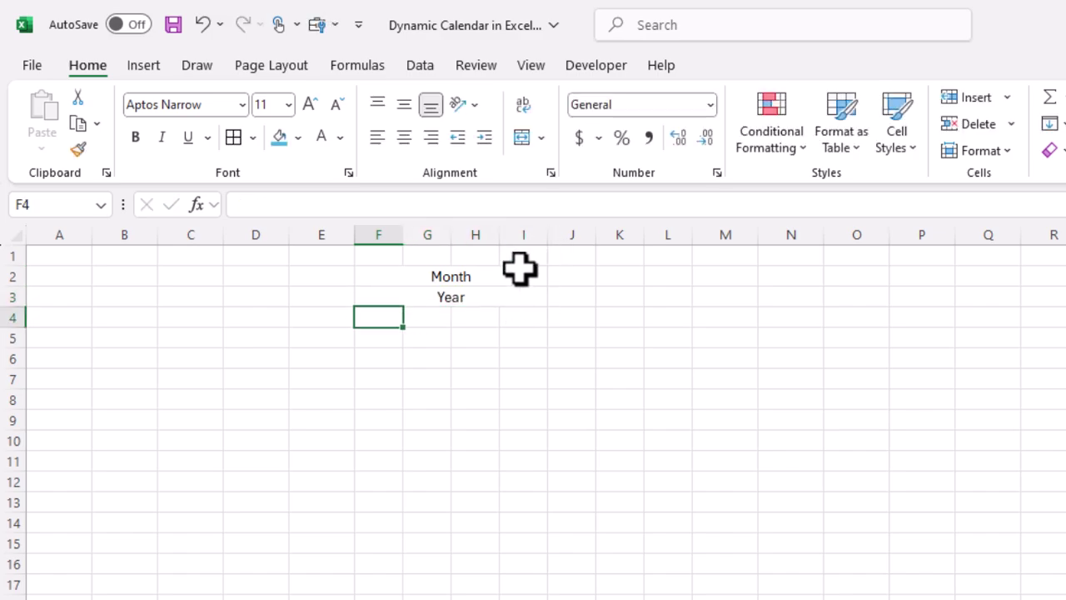
# Fill the Month and Year label cells F2:I3 green
pyautogui.click(518, 275)
pyautogui.click(500, 298)
pyautogui.moveTo(500, 283); pyautogui.dragTo(501, 279)
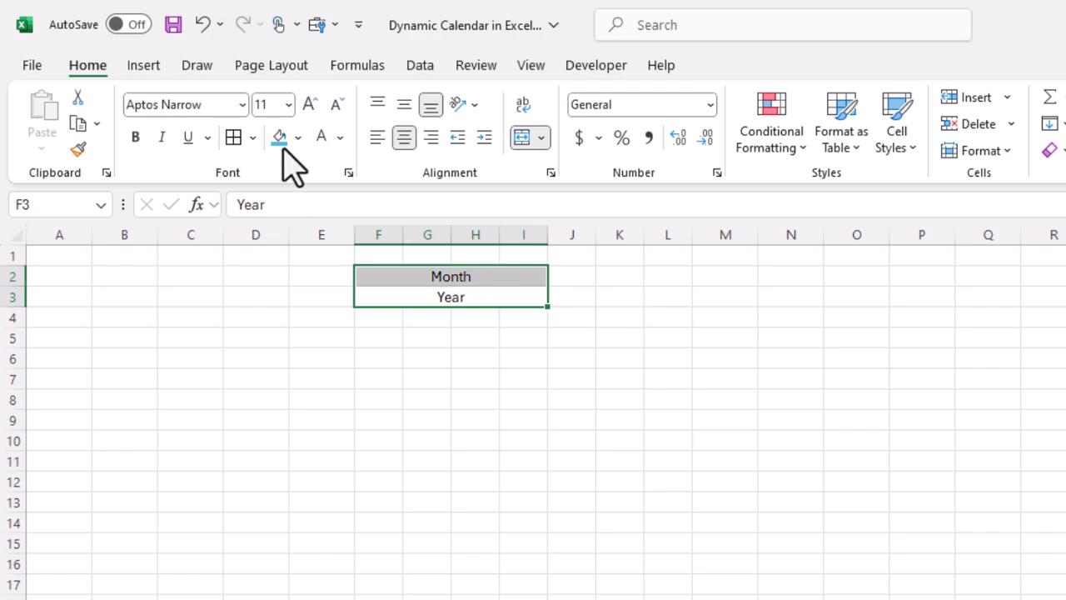
pyautogui.click(298, 137)
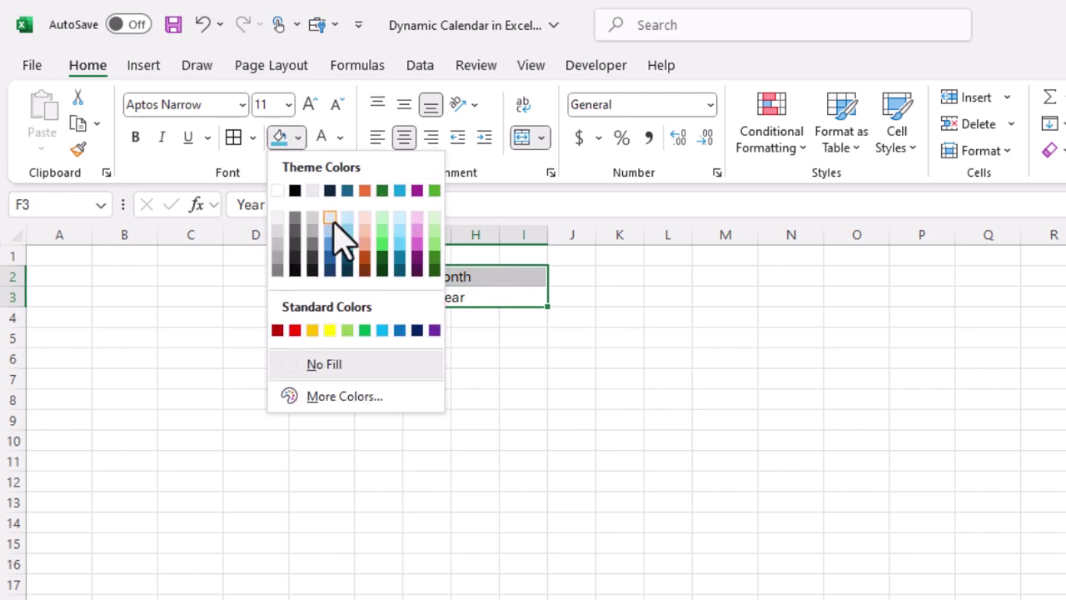
pyautogui.click(387, 254)
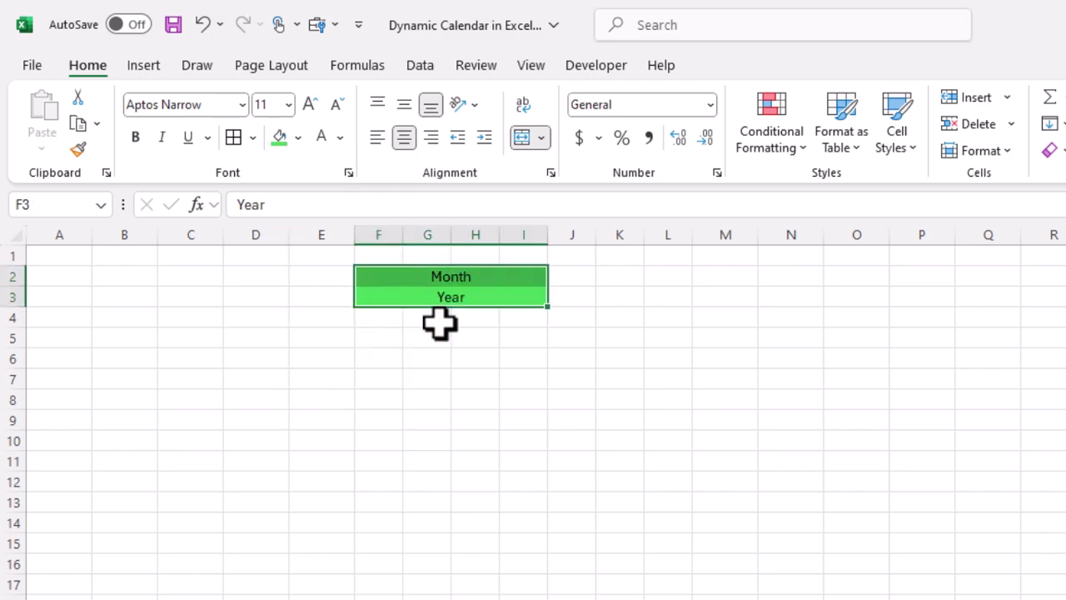
pyautogui.click(566, 279)
pyautogui.moveTo(613, 275); pyautogui.dragTo(697, 311)
# Merge J2:L2 and J3:L3 into single cells beside the Month and Year labels
pyautogui.click(520, 137)
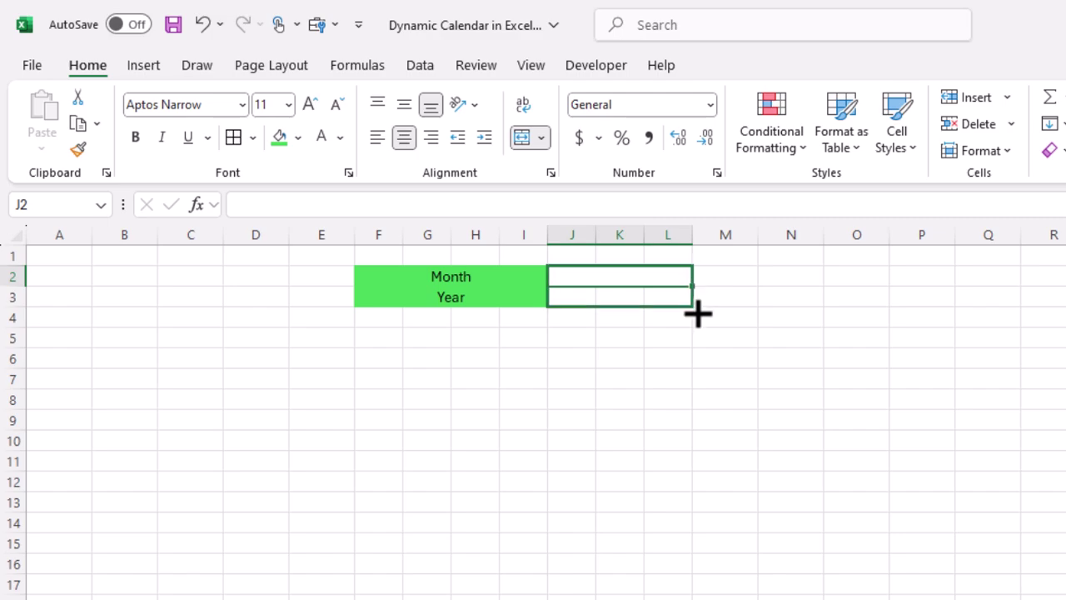
pyautogui.click(573, 293)
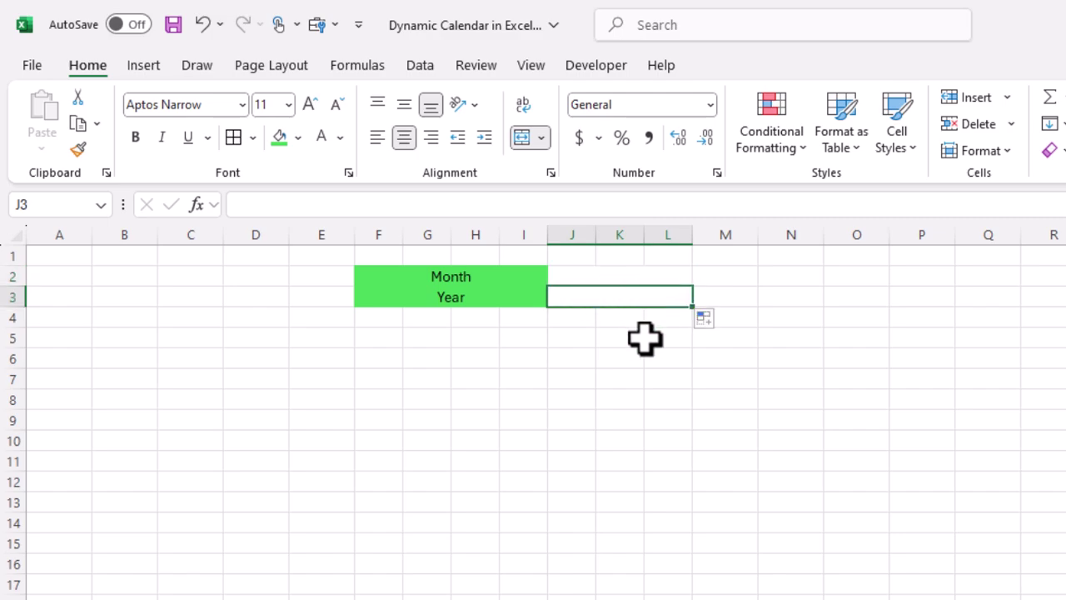
pyautogui.click(491, 282)
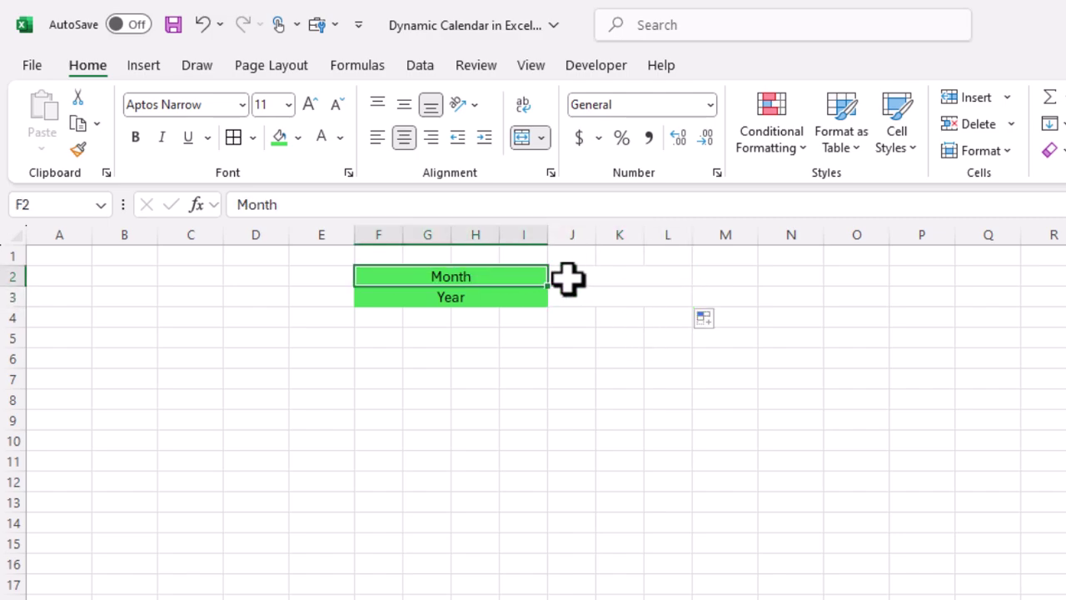
pyautogui.click(588, 276)
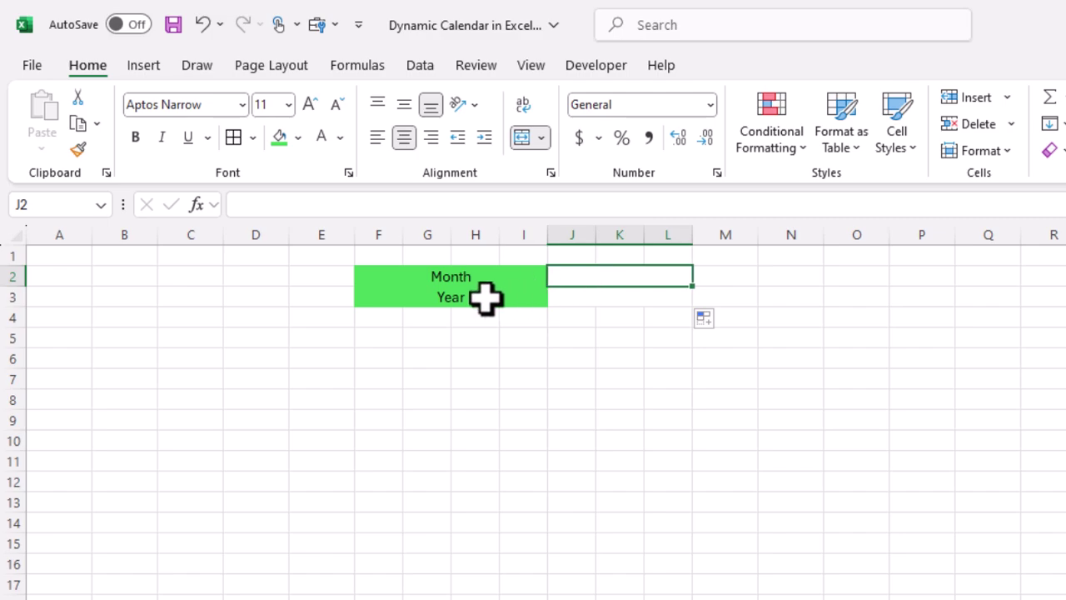
pyautogui.click(486, 297)
pyautogui.click(600, 302)
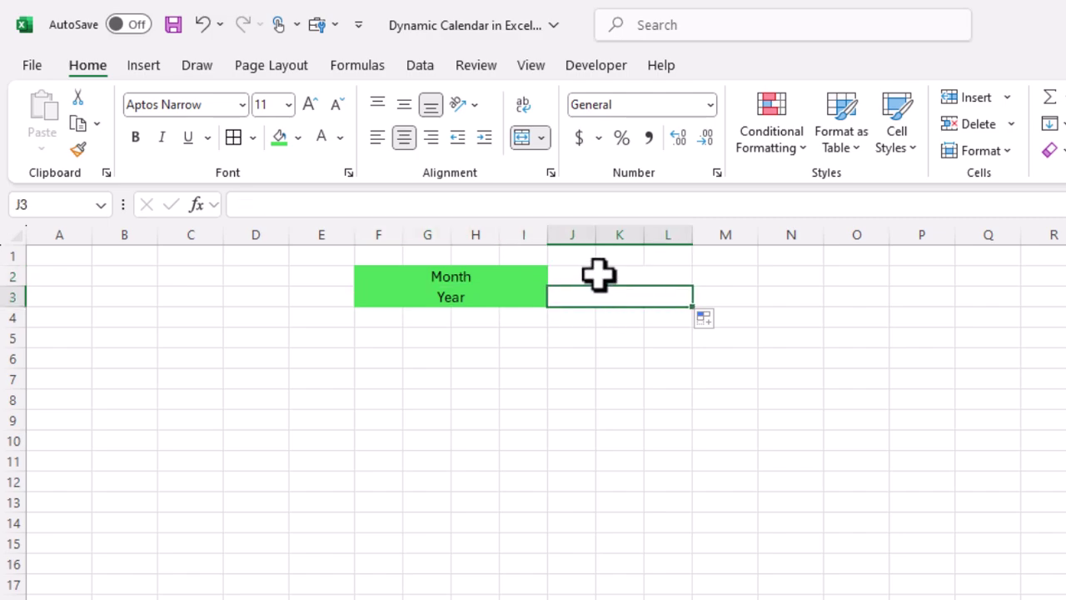
pyautogui.moveTo(600, 275)
pyautogui.mouseDown()
pyautogui.moveTo(597, 300)
pyautogui.moveTo(612, 283)
pyautogui.mouseUp()
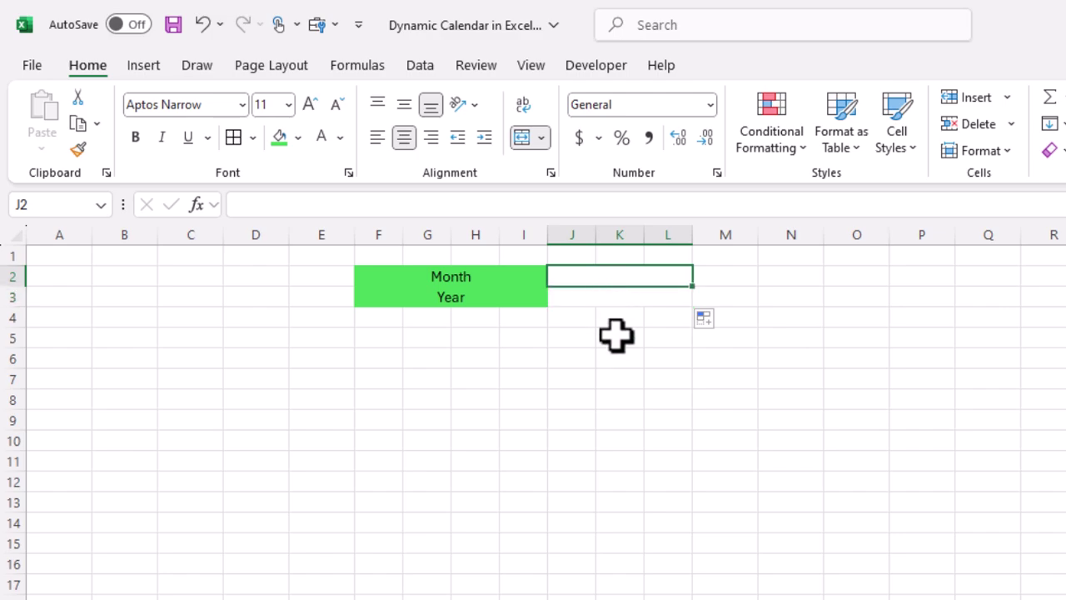
pyautogui.moveTo(475, 286); pyautogui.dragTo(594, 281)
pyautogui.click(640, 275)
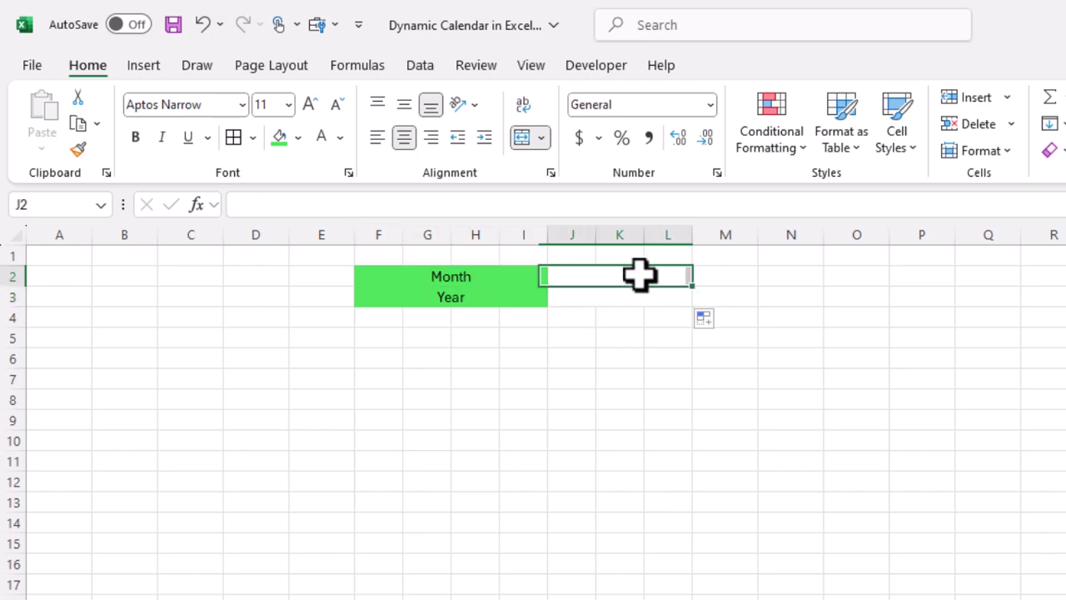
pyautogui.click(120, 281)
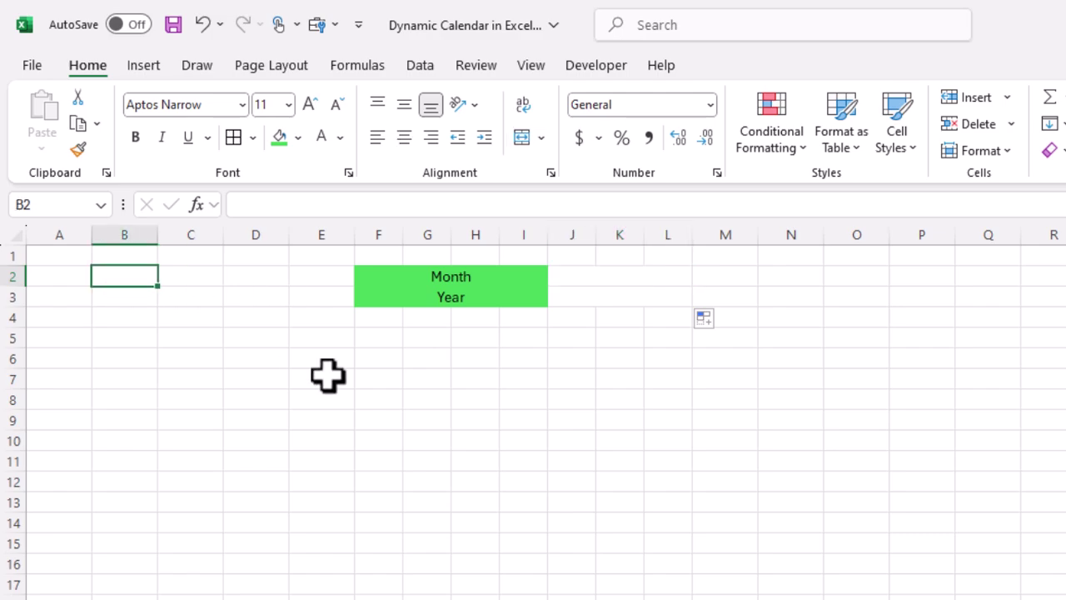
# Type January and February in B2:B3 and fill the series down to December in B13
pyautogui.write('Janua')
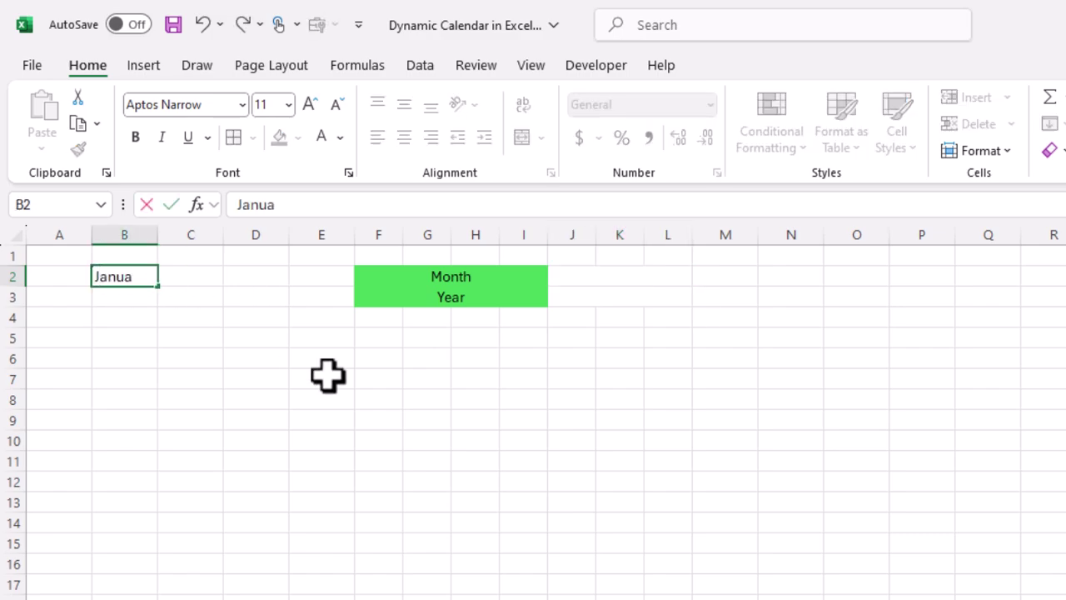
pyautogui.write('ry')
pyautogui.press('Return')
pyautogui.write('Febr')
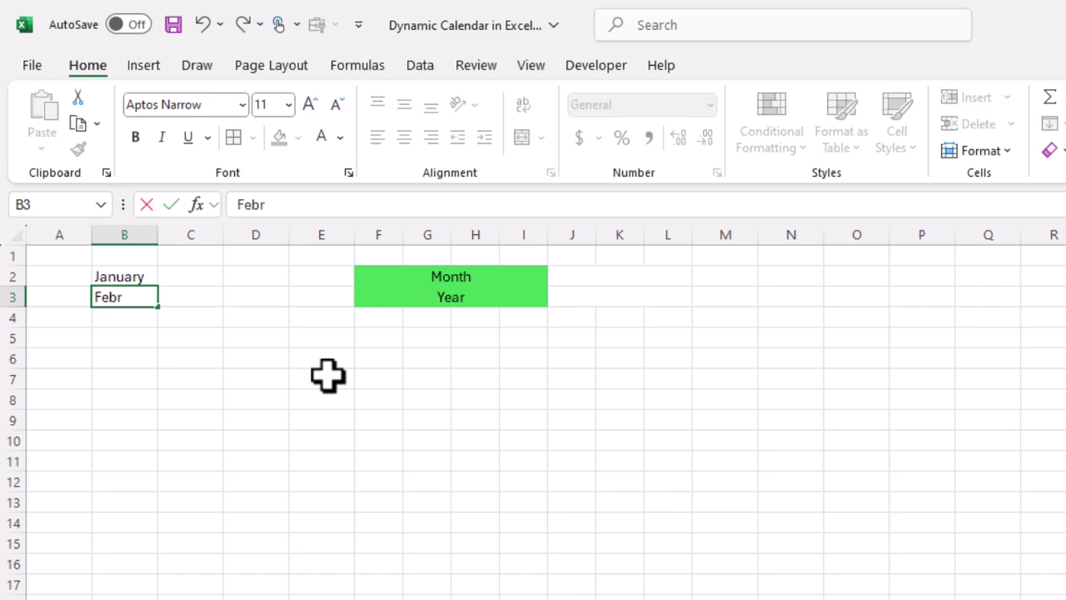
pyautogui.write('uary')
pyautogui.press('Return')
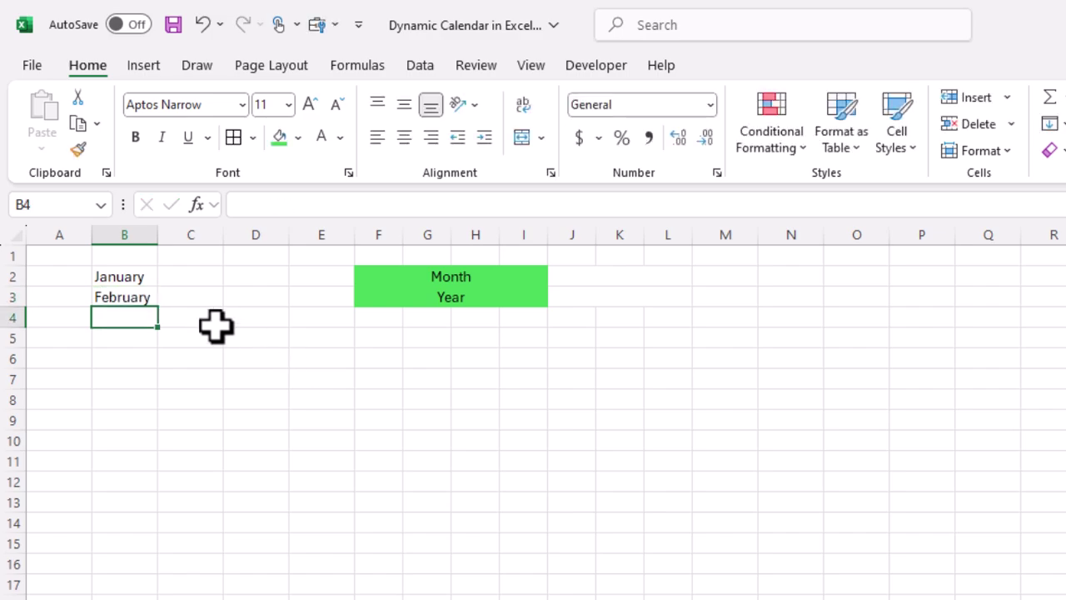
pyautogui.moveTo(150, 279); pyautogui.dragTo(143, 517)
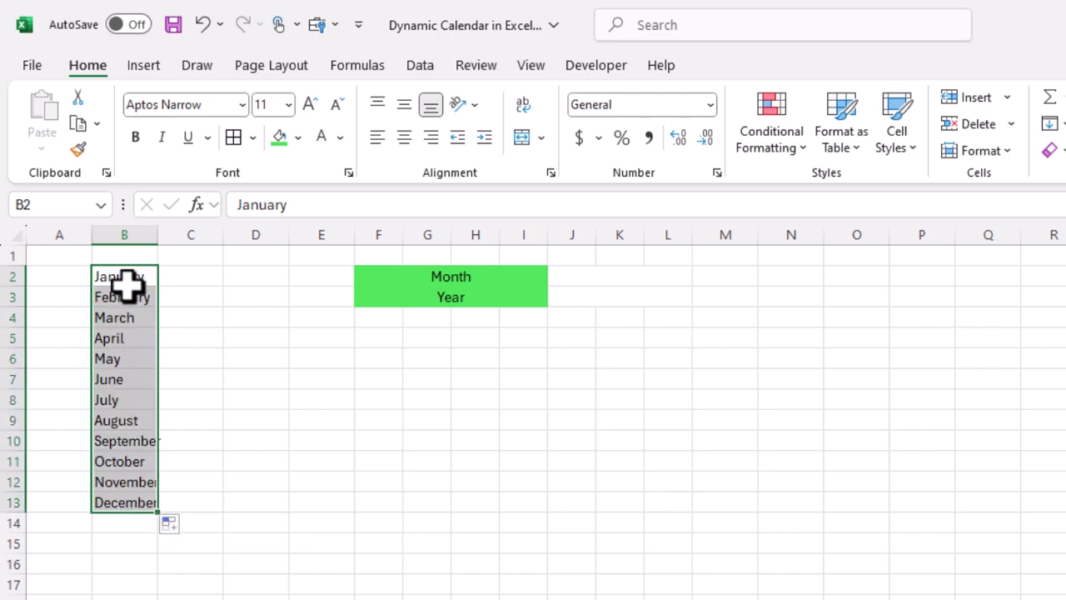
pyautogui.moveTo(125, 283); pyautogui.dragTo(133, 502)
pyautogui.click(133, 502)
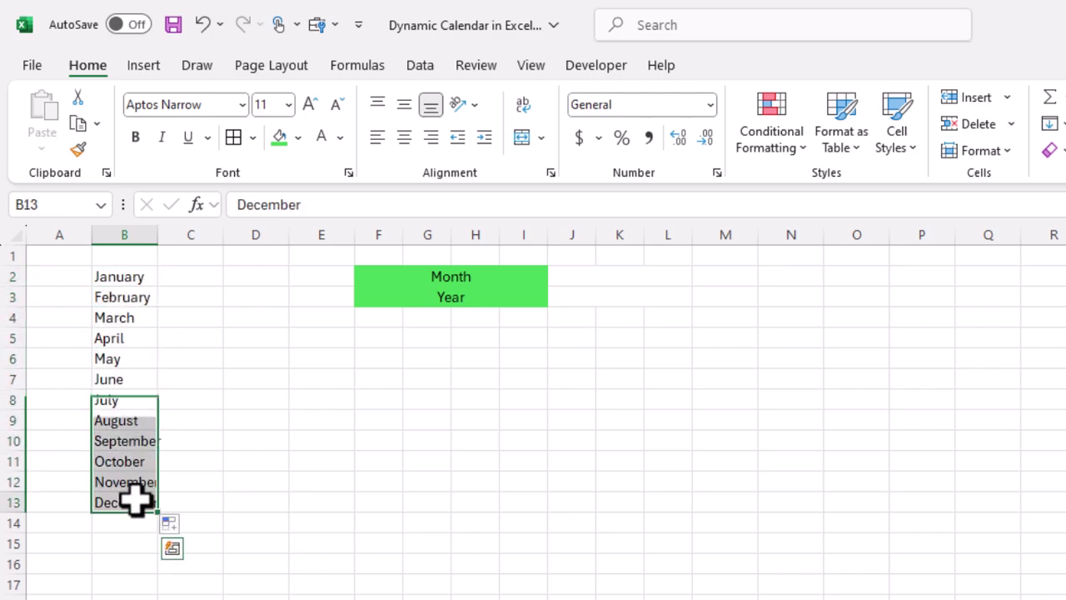
pyautogui.click(613, 275)
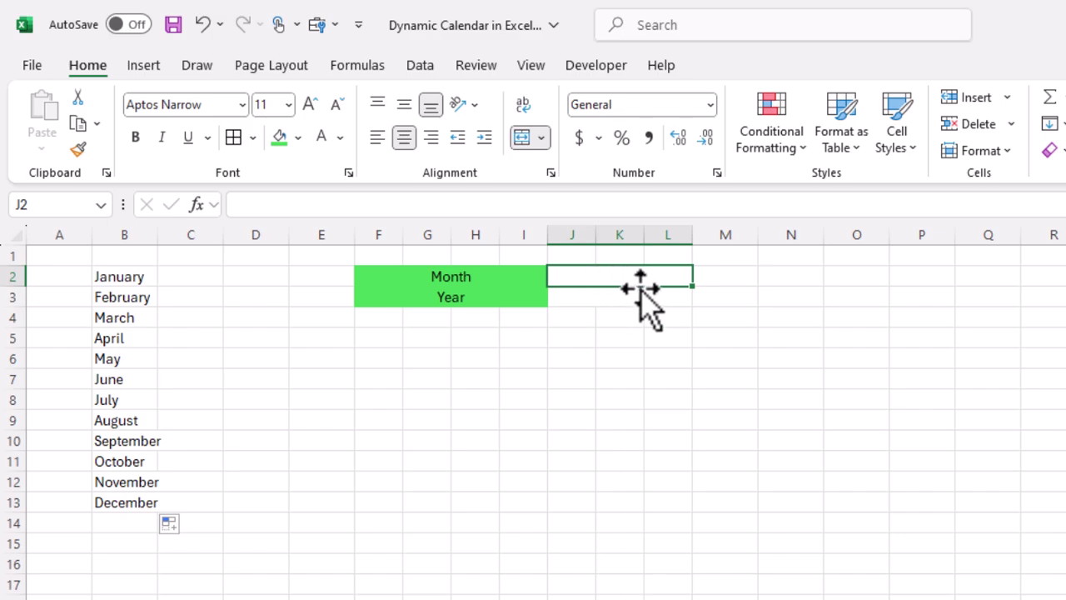
# Give J2 a List data validation sourced from the months in B2:B13
pyautogui.click(416, 68)
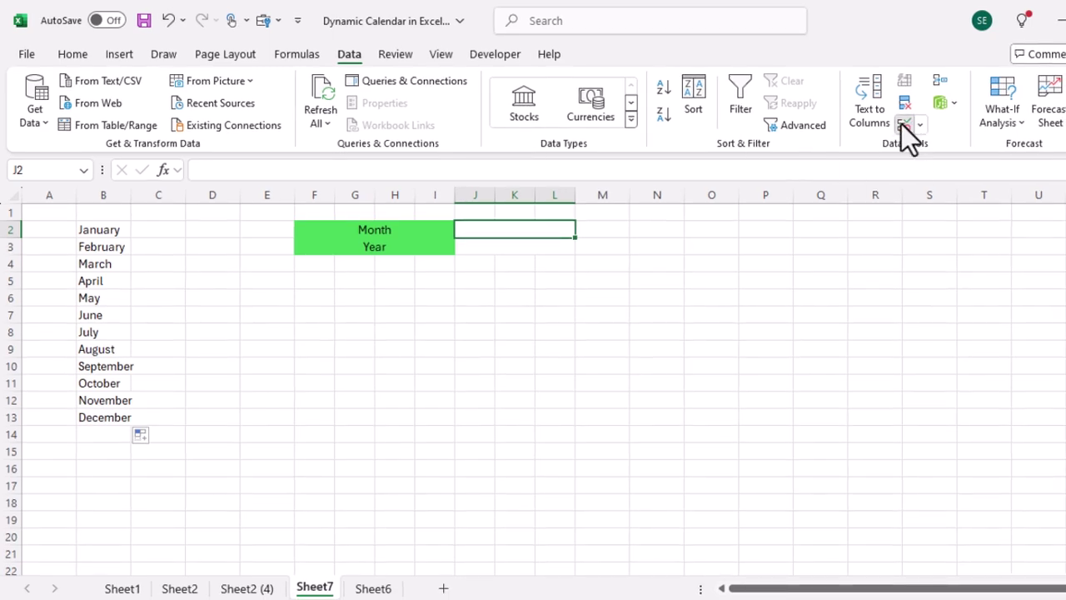
pyautogui.click(902, 123)
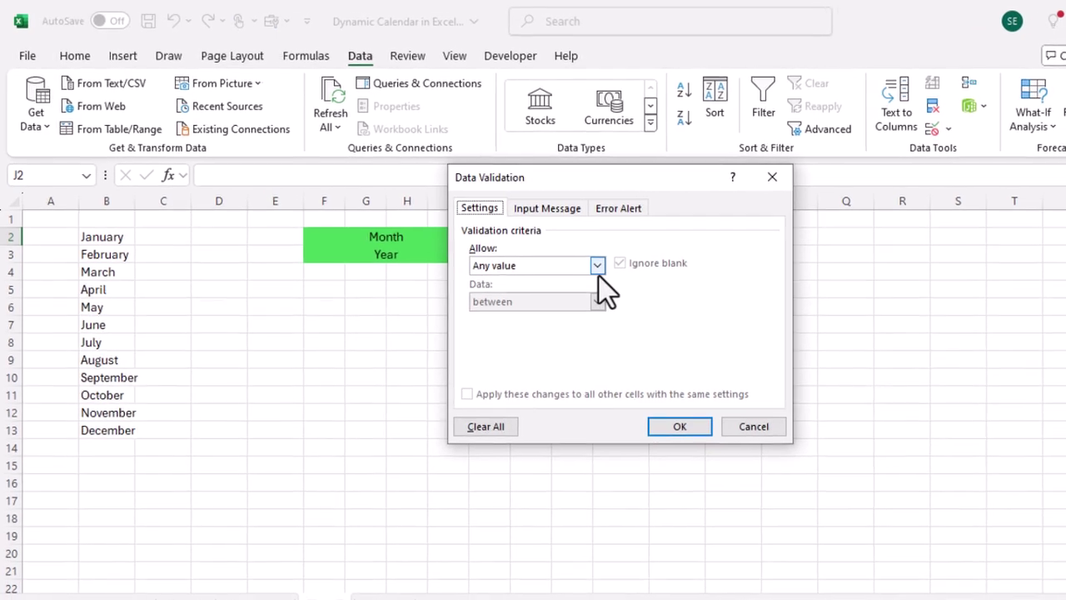
pyautogui.click(579, 257)
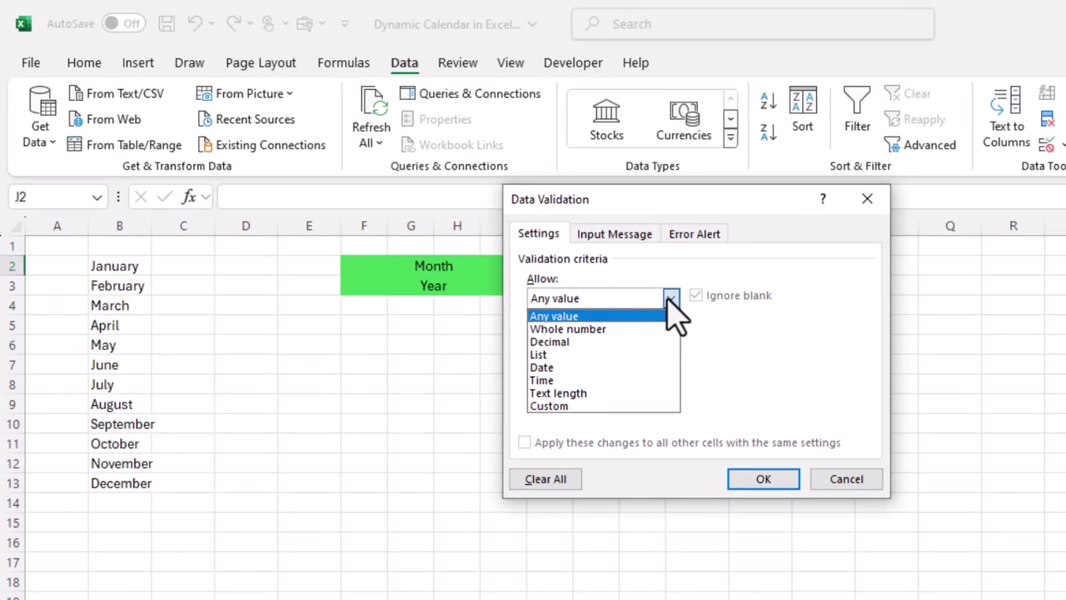
pyautogui.click(583, 358)
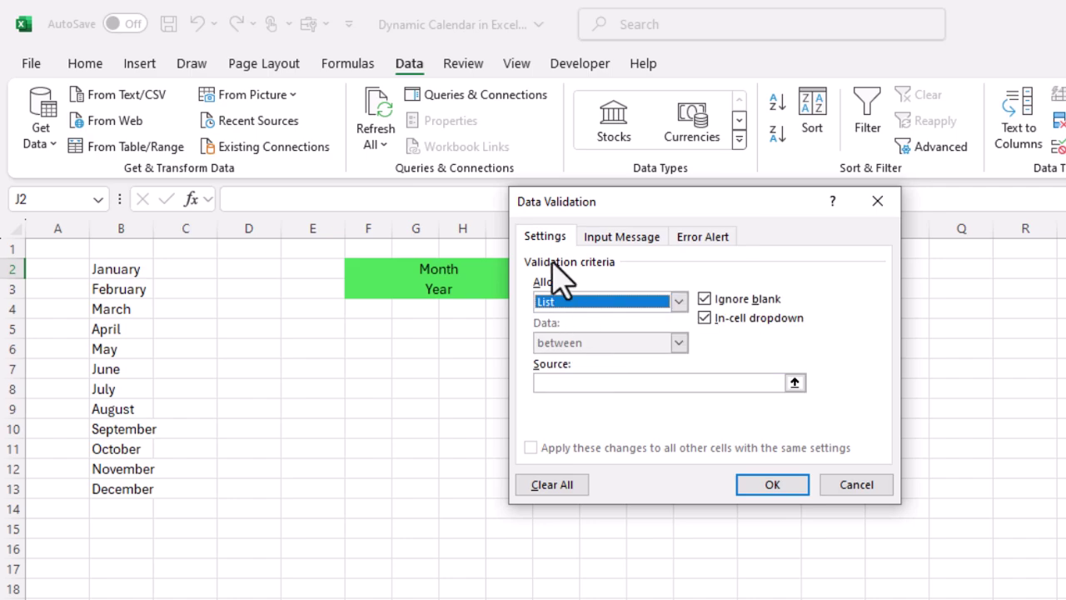
pyautogui.click(574, 385)
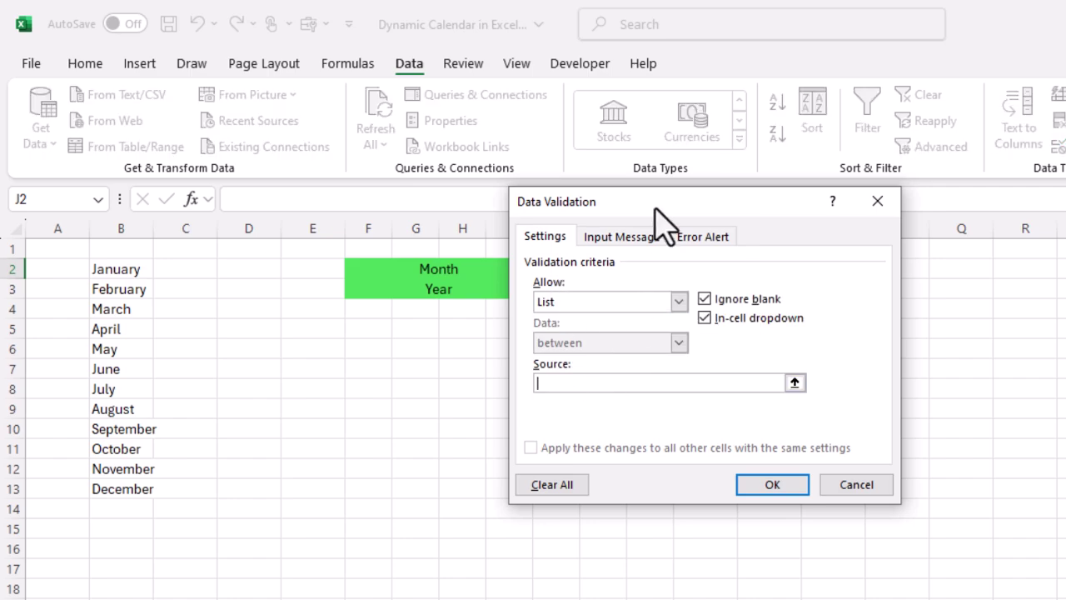
pyautogui.moveTo(648, 205); pyautogui.dragTo(886, 228)
pyautogui.moveTo(137, 273); pyautogui.dragTo(119, 483)
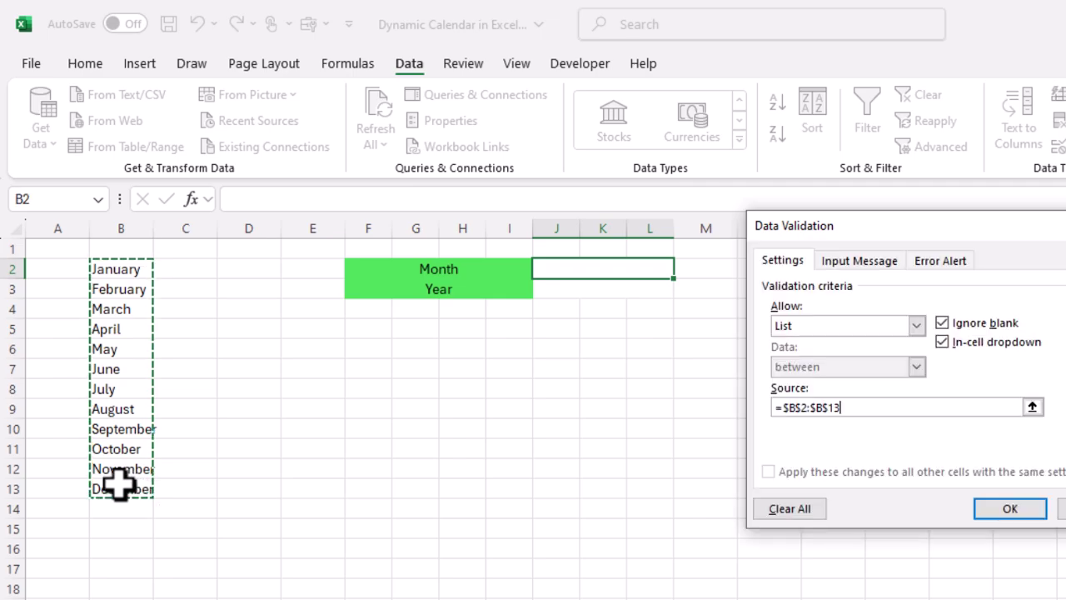
pyautogui.click(1000, 514)
# Pick July, then October, from J2's month dropdown
pyautogui.click(683, 269)
pyautogui.click(594, 388)
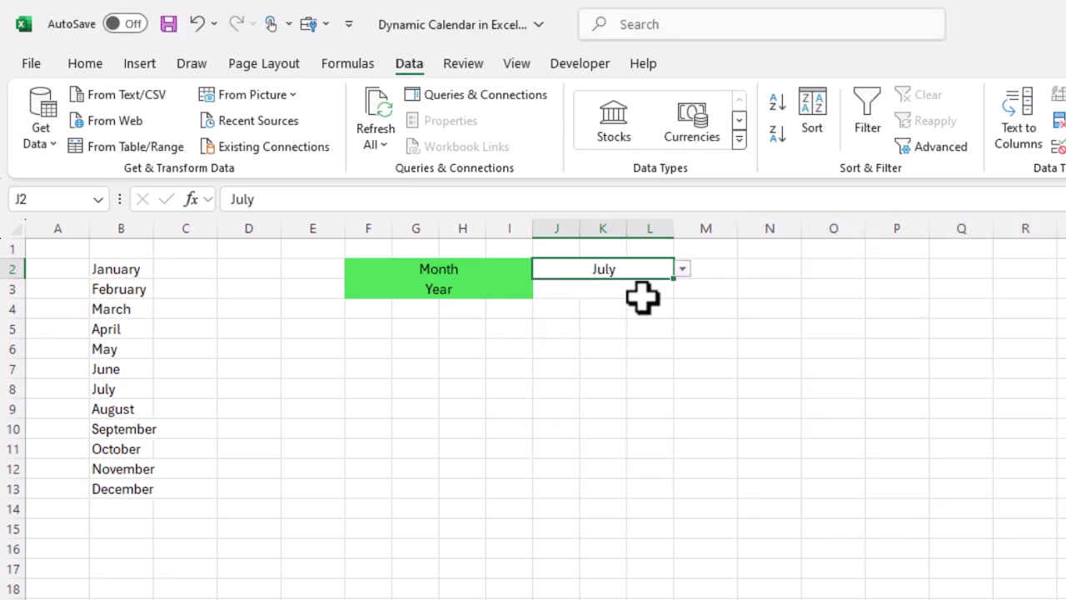
pyautogui.click(690, 269)
pyautogui.click(664, 271)
pyautogui.click(681, 269)
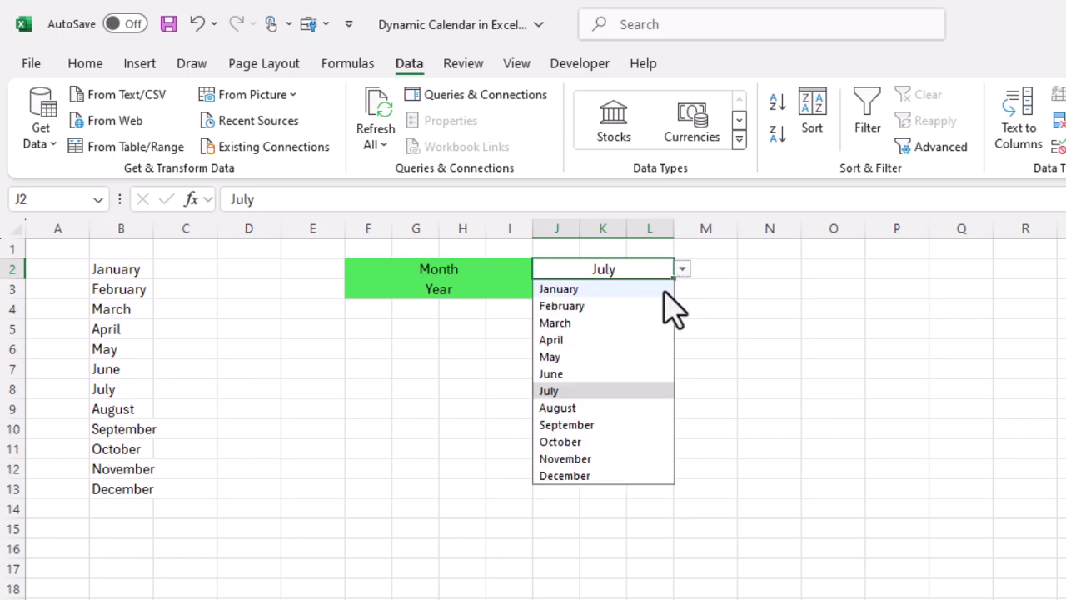
pyautogui.click(602, 453)
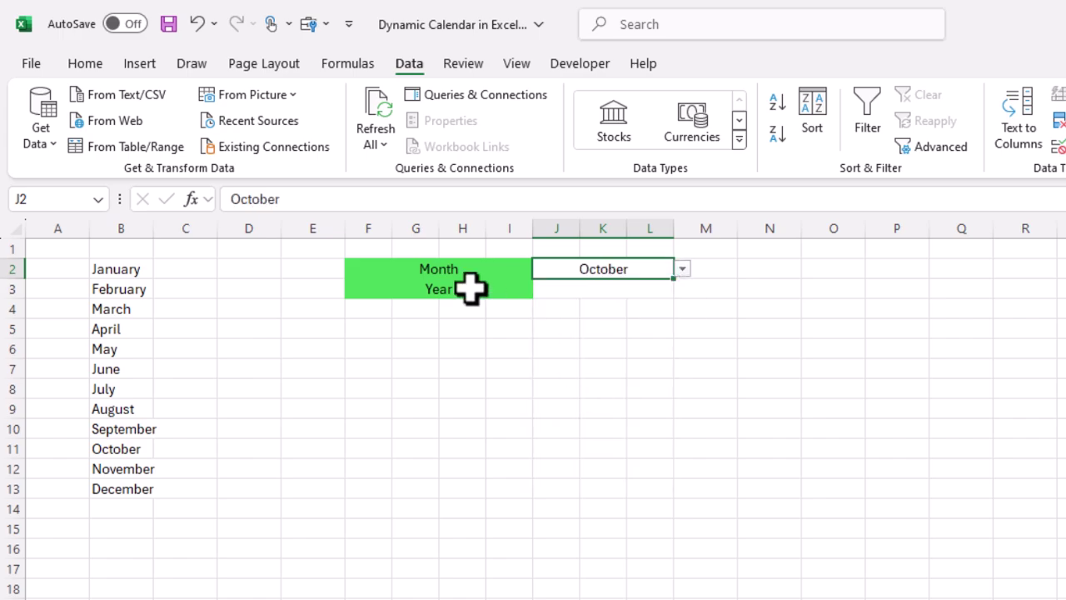
pyautogui.click(611, 293)
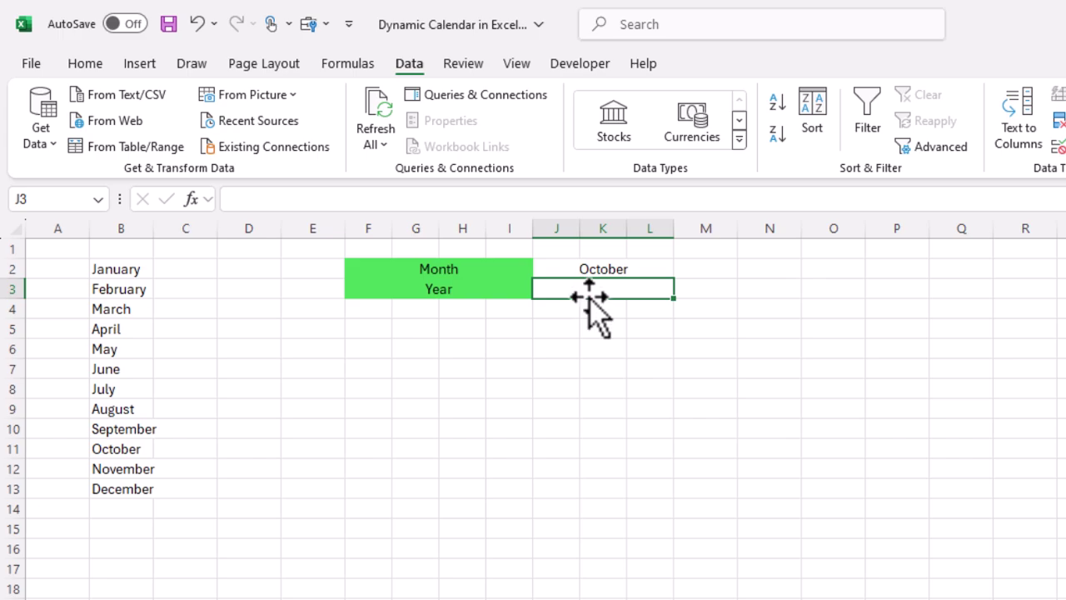
# Type 2000 and 2001 in C2:C3 and fill the years down to 2025 in C27
pyautogui.click(201, 265)
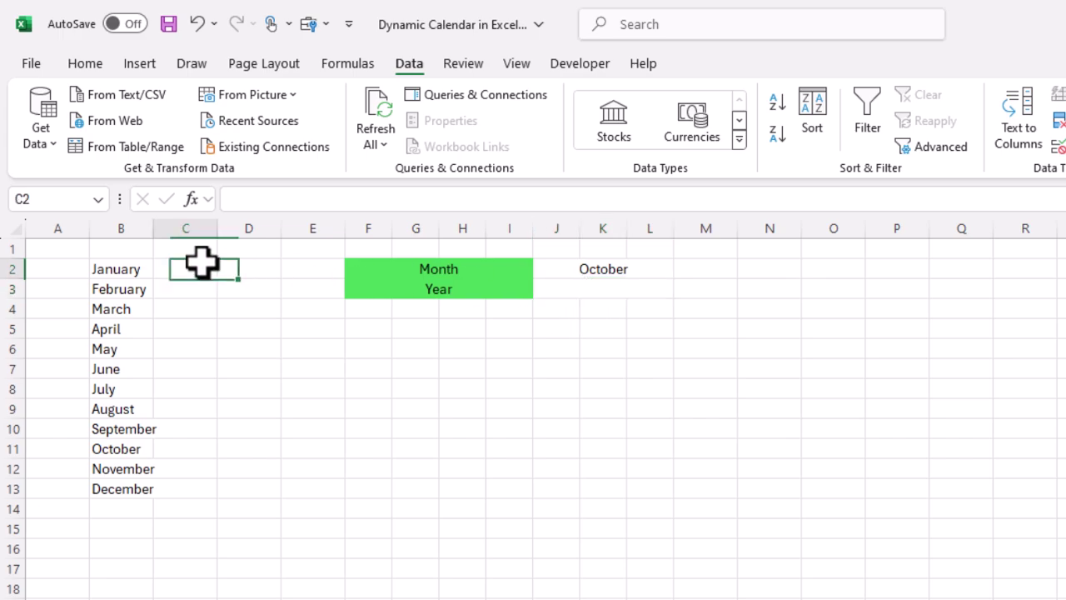
pyautogui.write('2000')
pyautogui.press('Return')
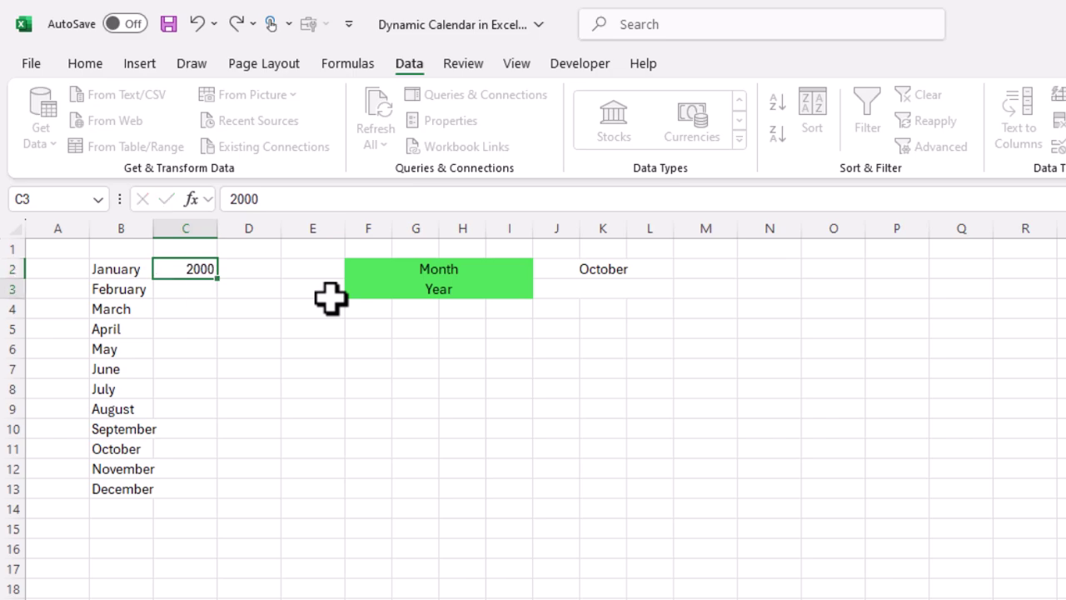
pyautogui.write('200')
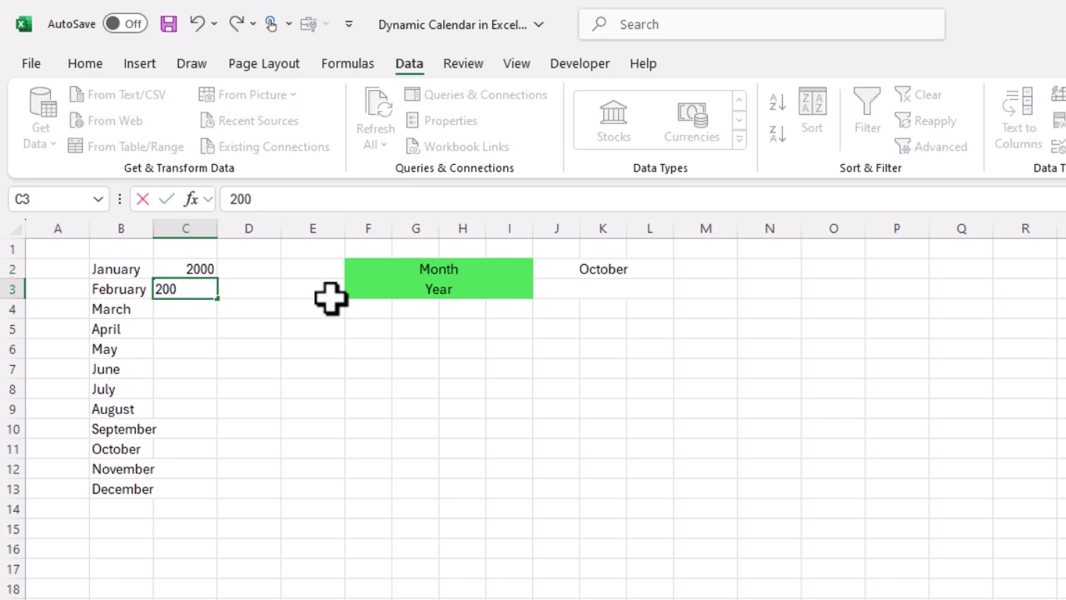
pyautogui.write('1')
pyautogui.press('Return')
pyautogui.moveTo(205, 269); pyautogui.dragTo(197, 571)
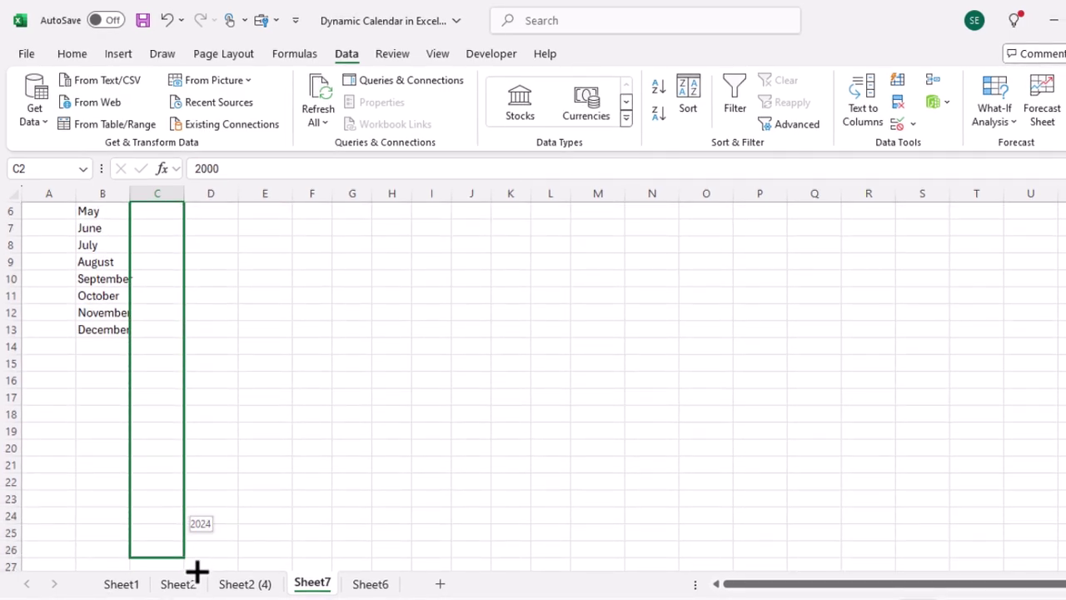
pyautogui.scroll(2, 249, 360)
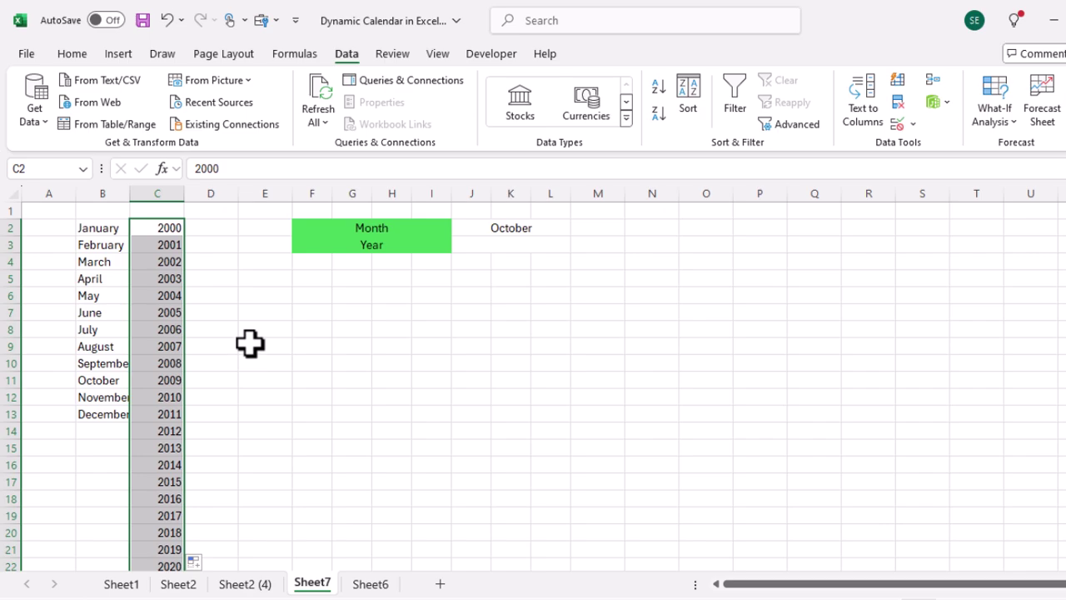
pyautogui.scroll(-4, 219, 336)
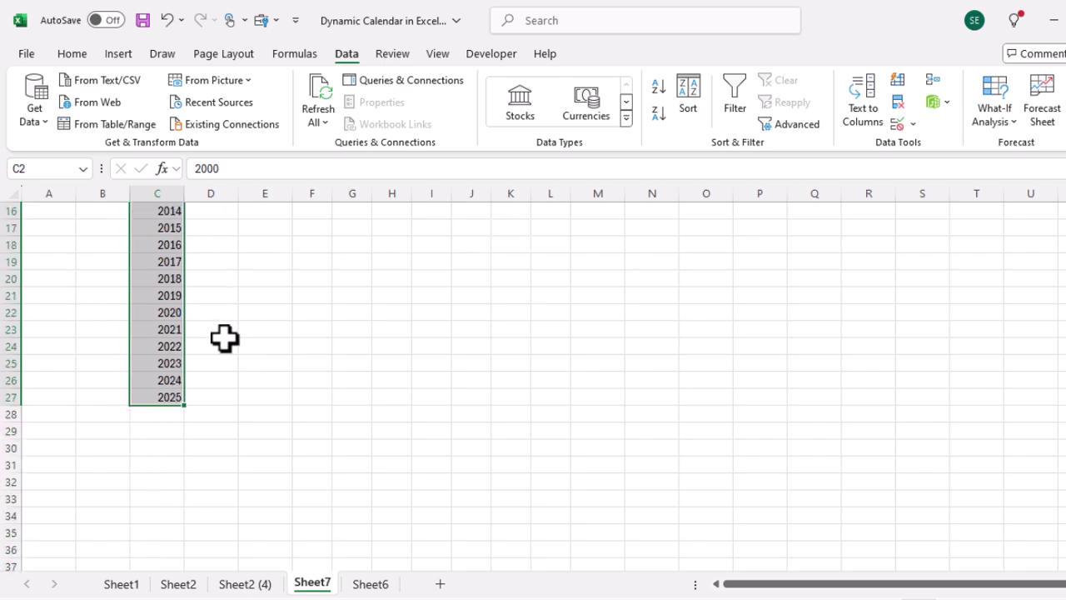
pyautogui.scroll(4, 233, 329)
pyautogui.click(502, 241)
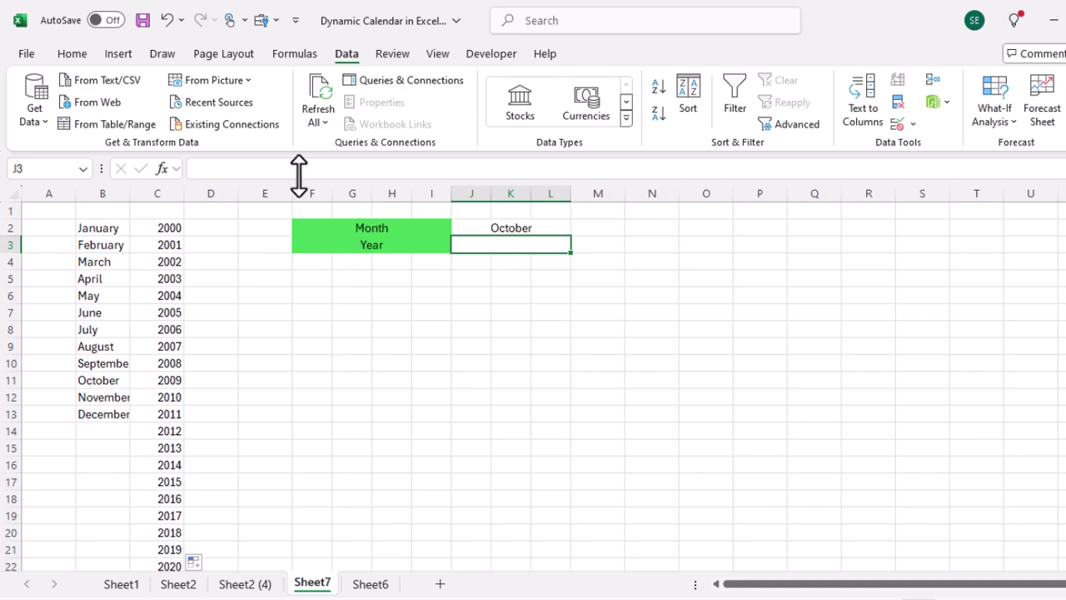
# Give J3 a List data validation sourced from the years in C2:C27
pyautogui.click(897, 124)
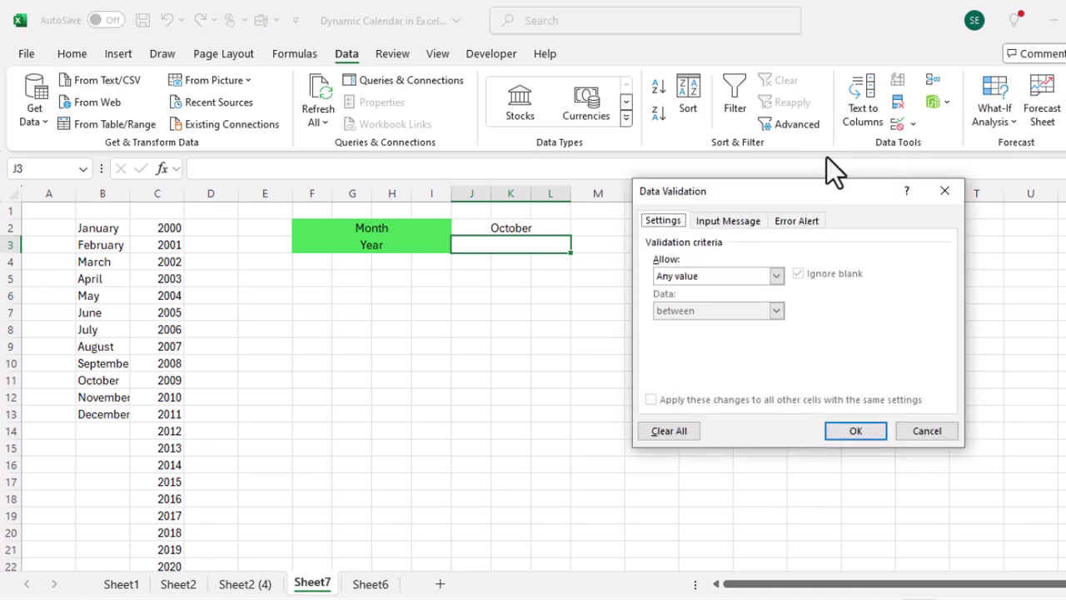
pyautogui.click(726, 277)
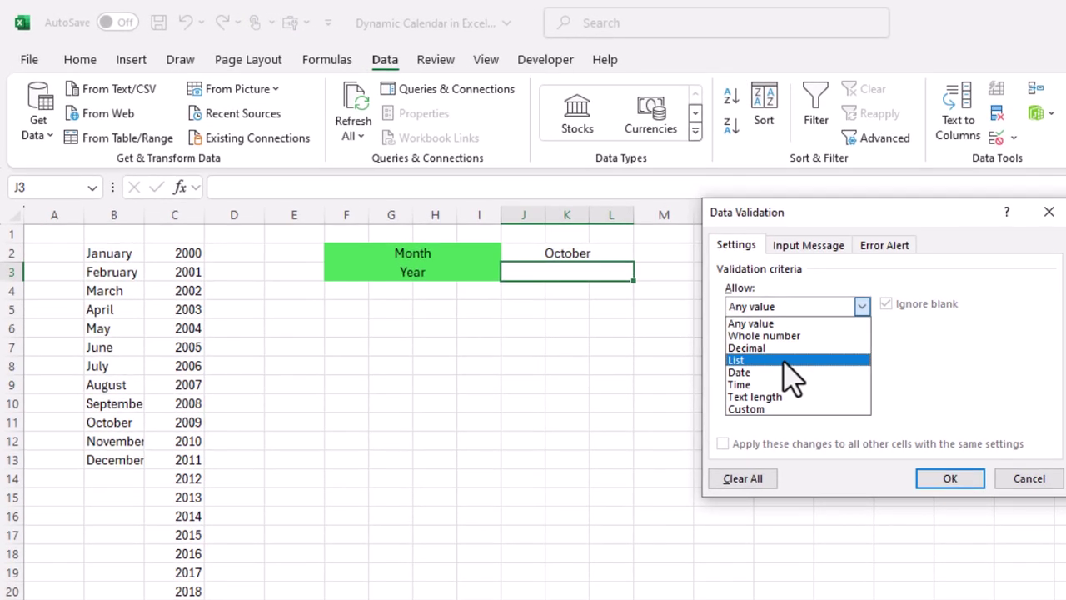
pyautogui.click(791, 359)
pyautogui.click(761, 383)
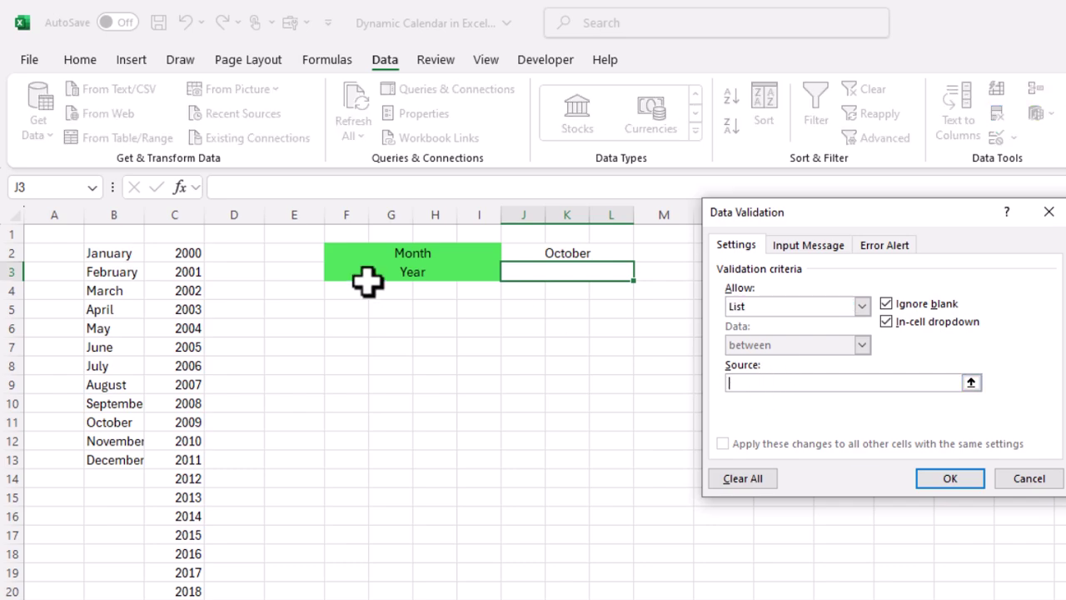
pyautogui.click(212, 254)
pyautogui.hotkey('ctrl', 'shift', 'Down')
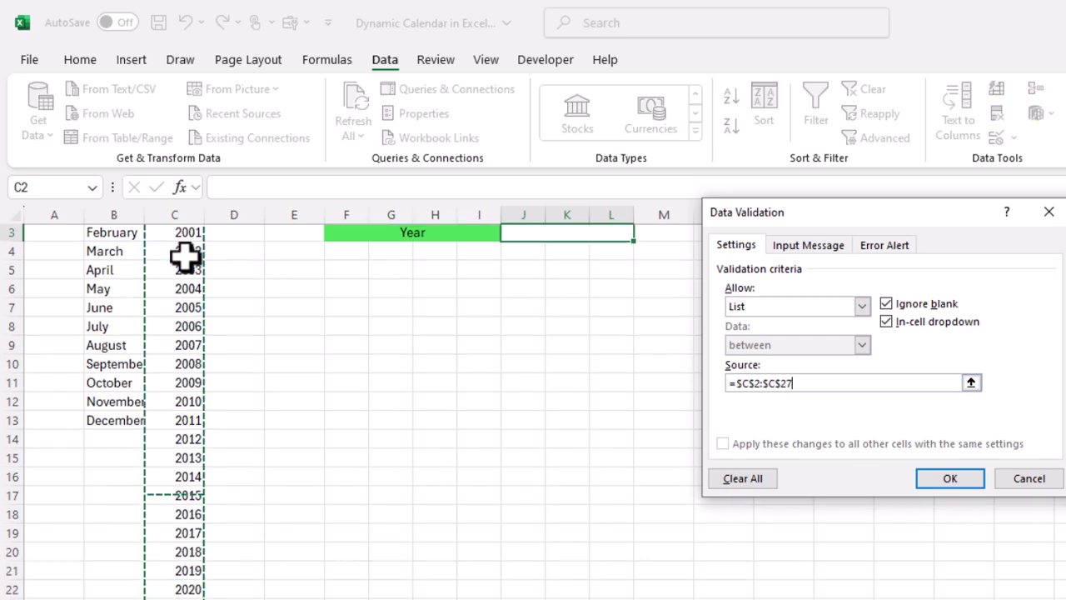
pyautogui.scroll(2, 184, 254)
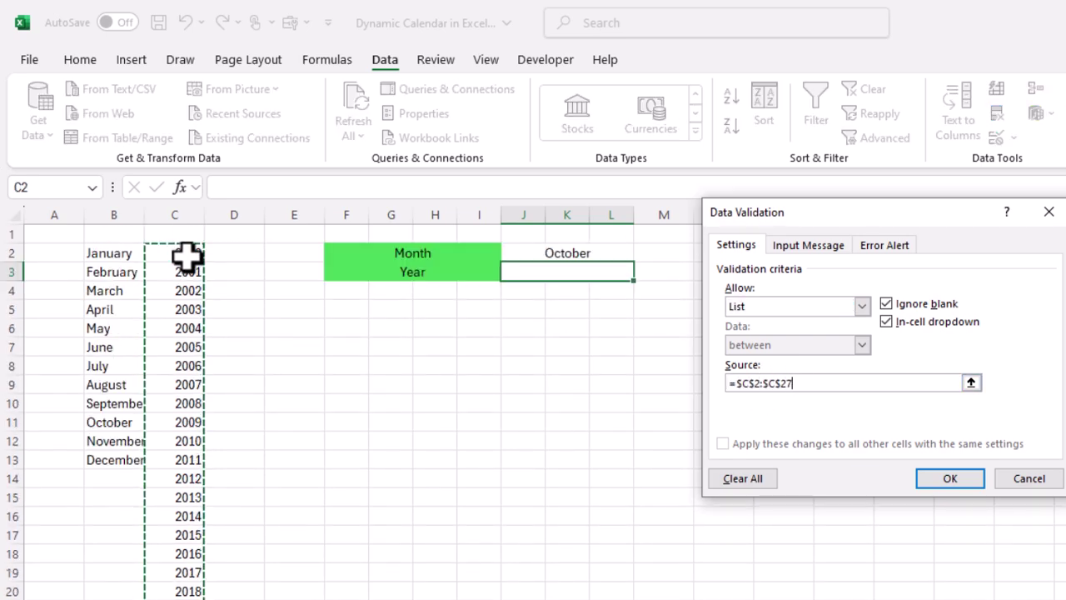
pyautogui.click(949, 478)
# Pick 2005, then 2019, from J3's year dropdown
pyautogui.click(641, 272)
pyautogui.click(583, 369)
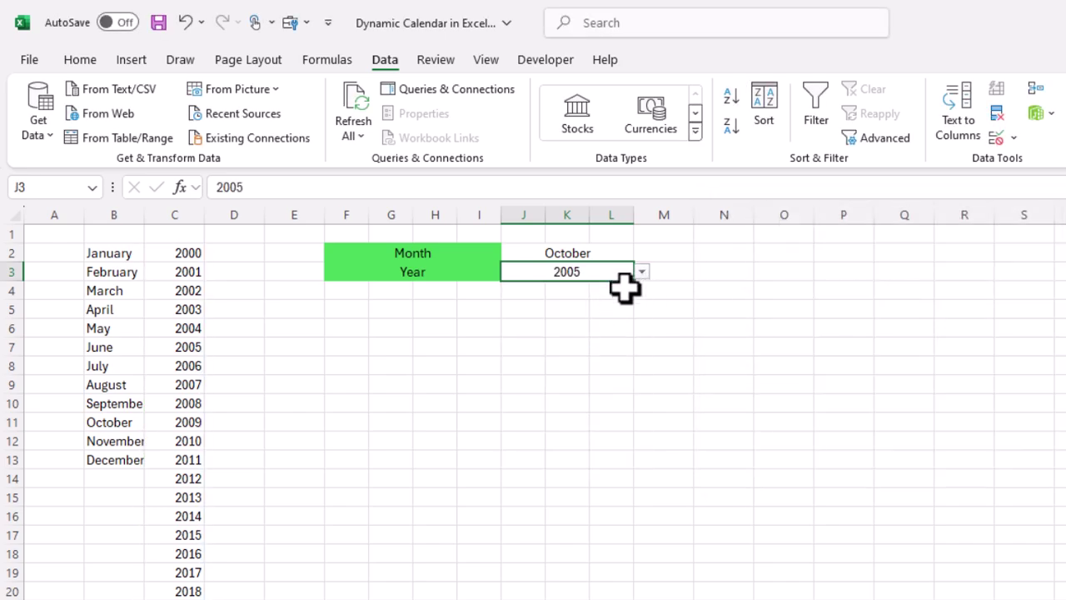
pyautogui.click(641, 272)
pyautogui.scroll(-4, 629, 366)
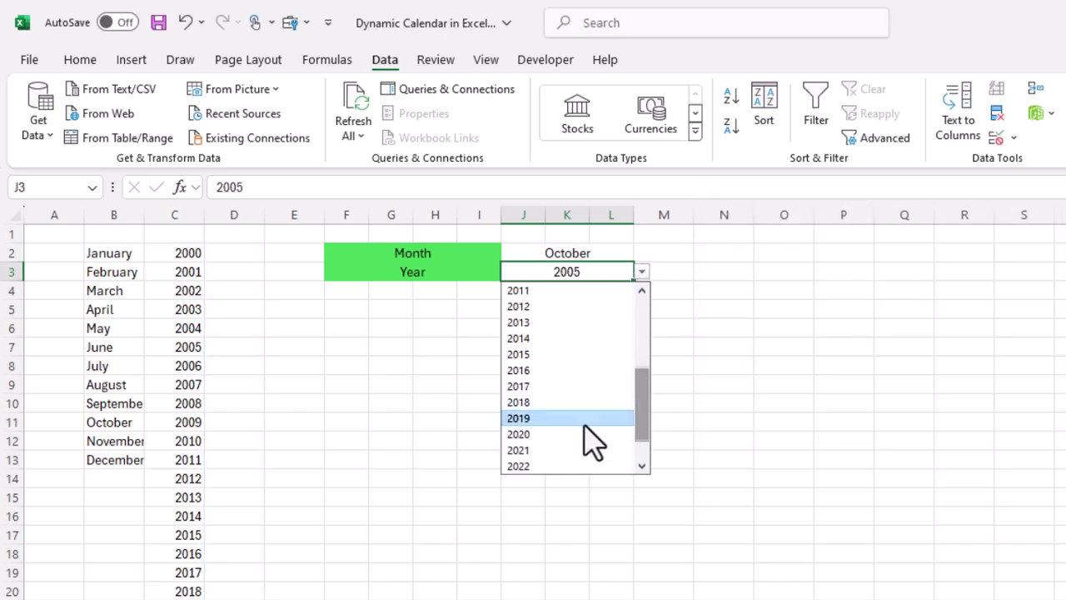
pyautogui.click(591, 421)
pyautogui.click(663, 328)
pyautogui.moveTo(606, 255); pyautogui.dragTo(599, 271)
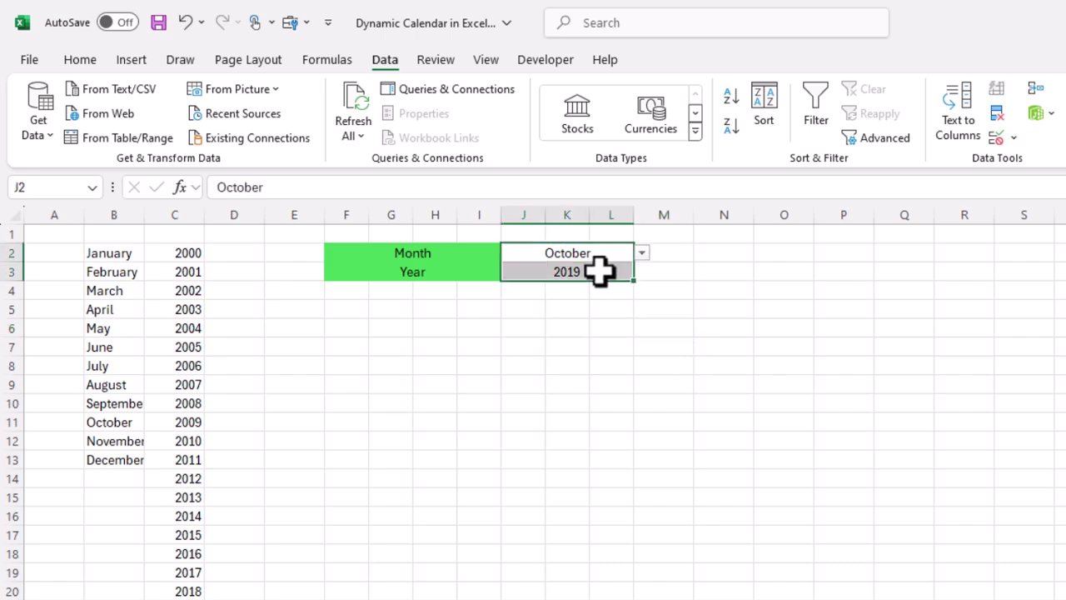
# Fill the October and 2019 value cells J2:L3 light blue
pyautogui.click(79, 61)
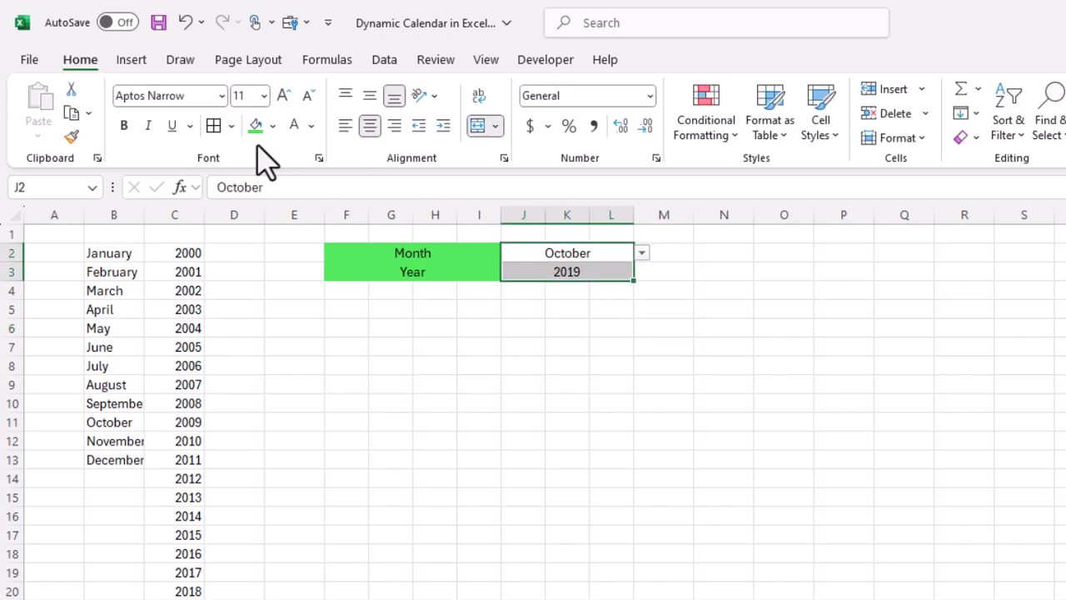
pyautogui.click(272, 126)
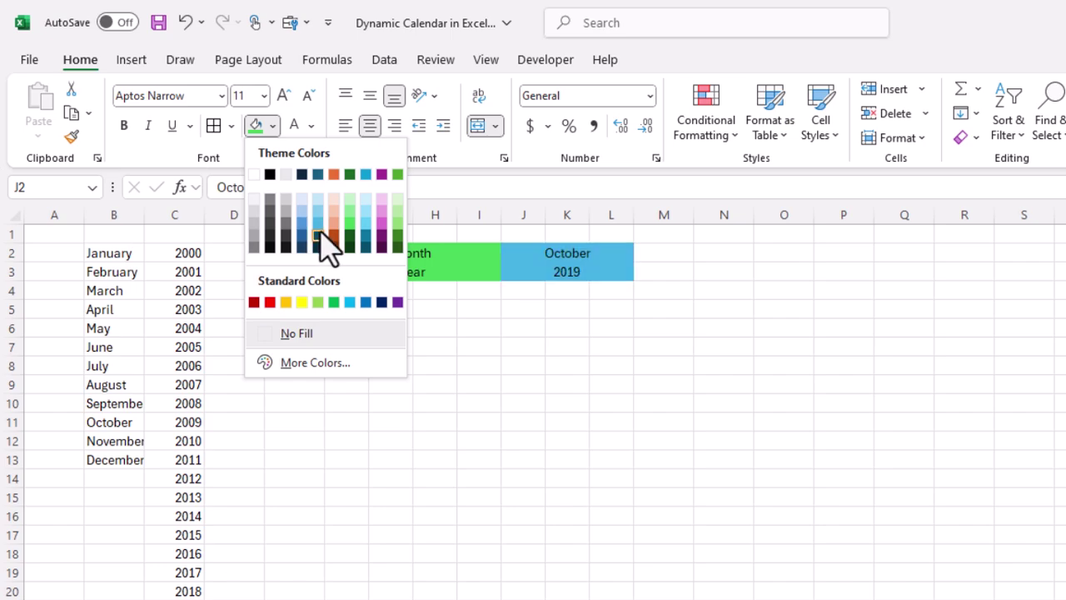
pyautogui.click(364, 239)
pyautogui.click(623, 310)
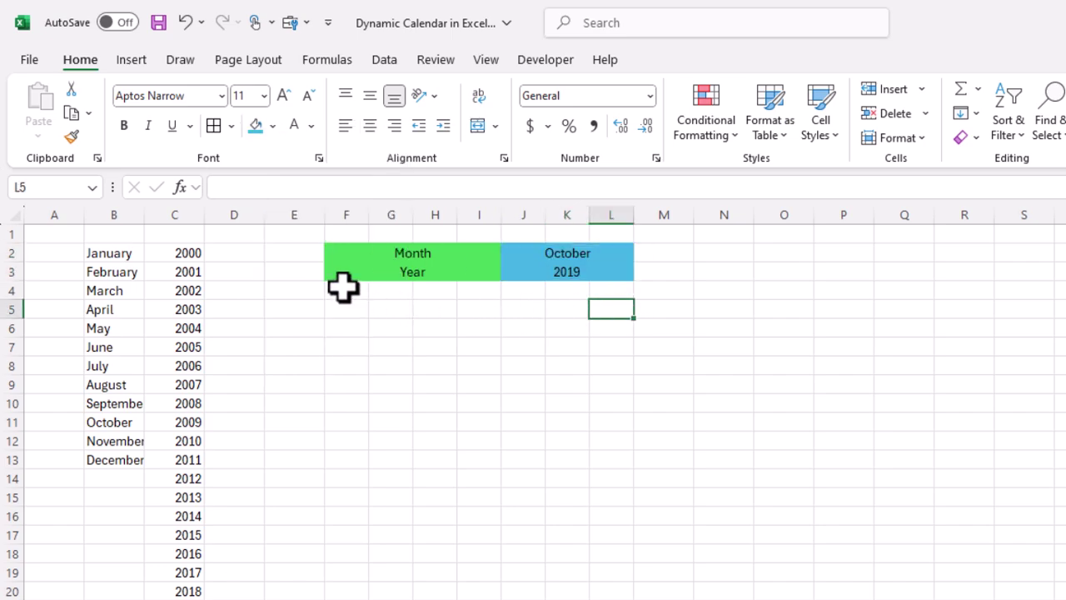
# Make F5:L5 a black-filled header row with white font colour
pyautogui.moveTo(343, 287); pyautogui.dragTo(619, 286)
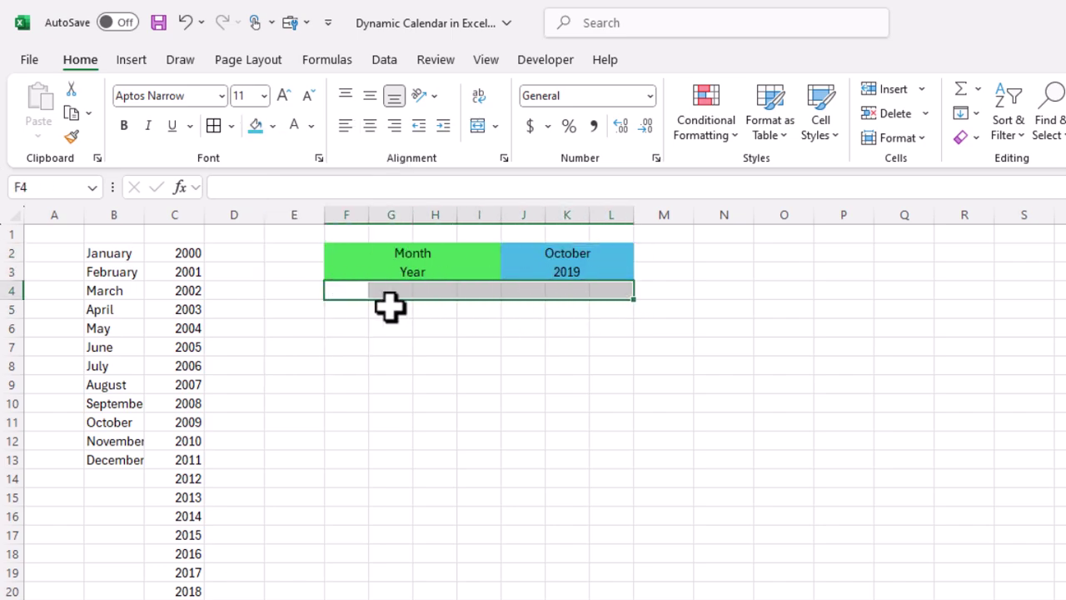
pyautogui.click(348, 313)
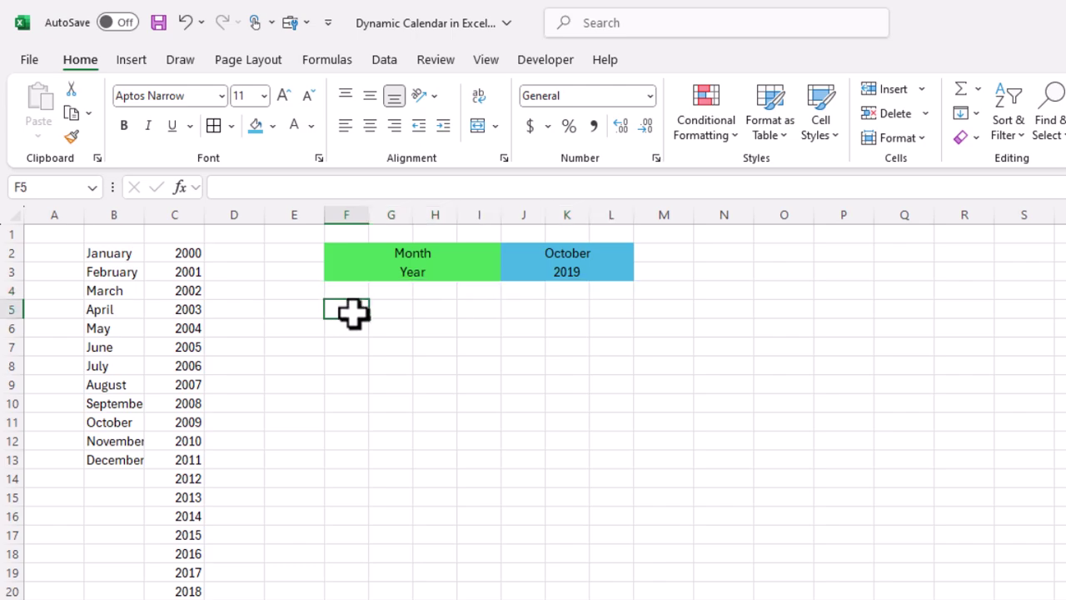
pyautogui.moveTo(353, 313); pyautogui.dragTo(597, 313)
pyautogui.click(272, 125)
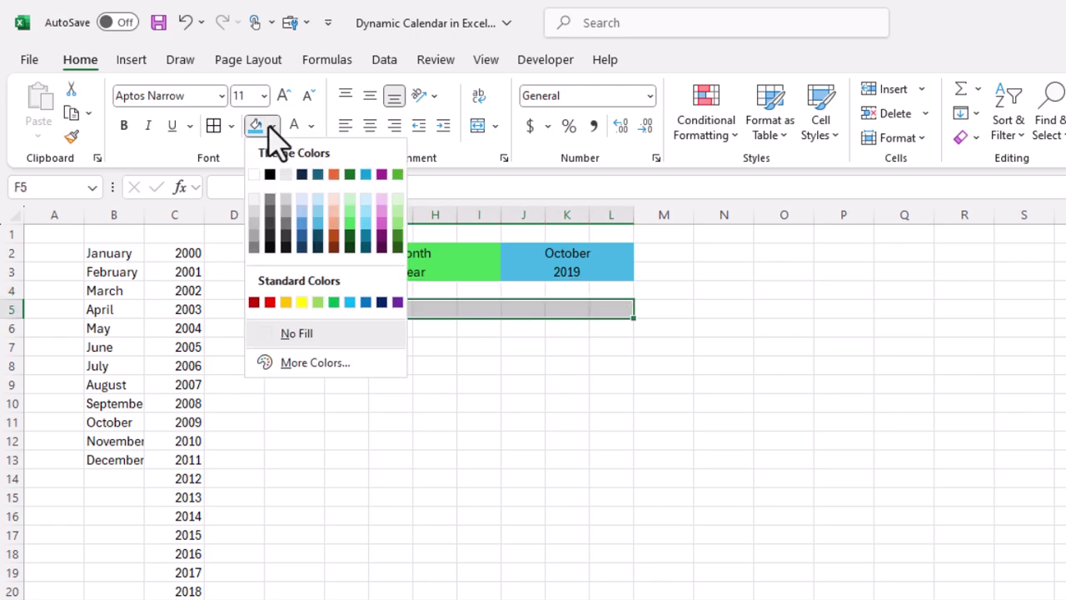
pyautogui.click(272, 248)
pyautogui.click(311, 126)
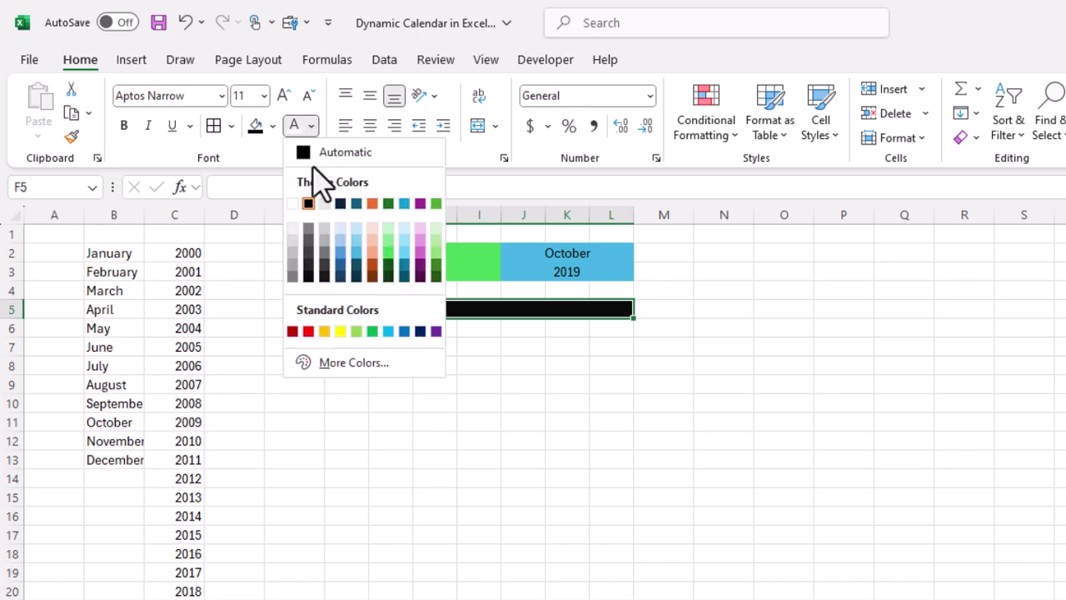
pyautogui.click(297, 222)
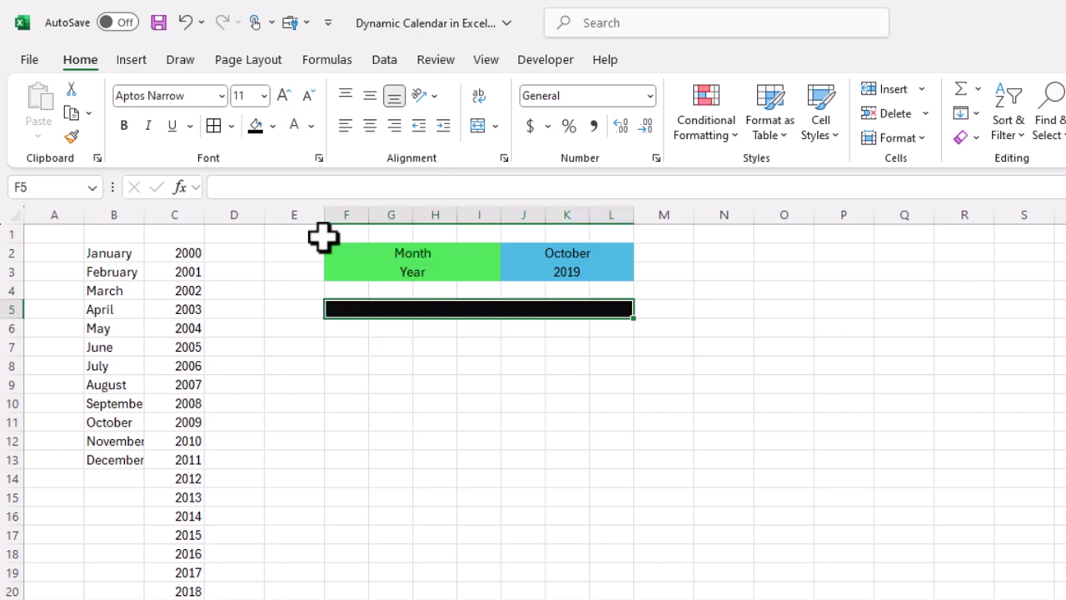
pyautogui.moveTo(342, 308); pyautogui.dragTo(608, 309)
# Enter Sun and Mon in F5:G5 and fill the weekdays across to Sat in L5
pyautogui.click(335, 309)
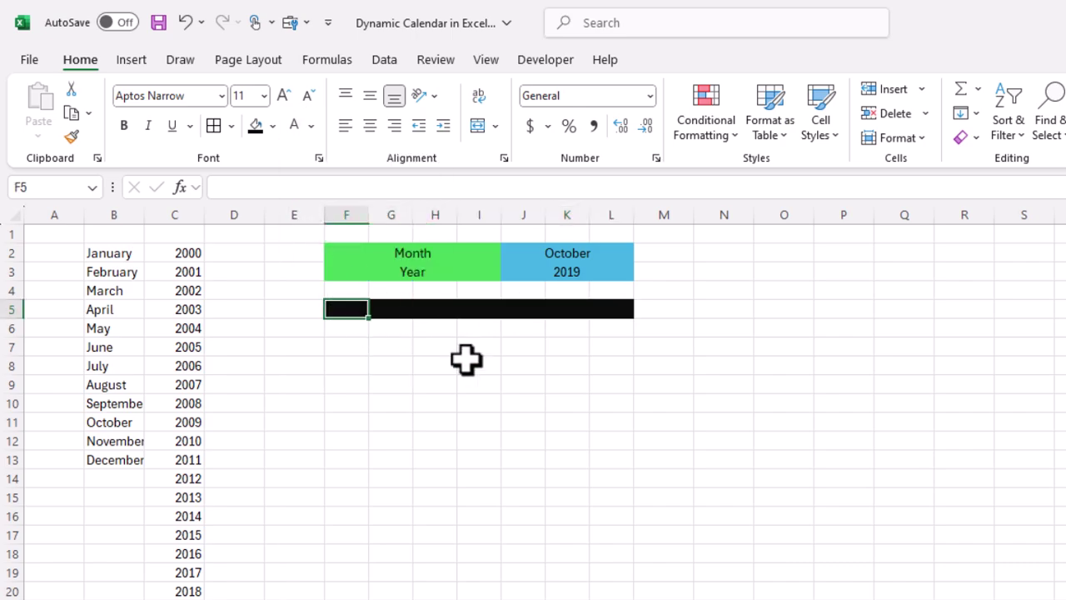
pyautogui.write('Sun')
pyautogui.press('Tab')
pyautogui.write('M')
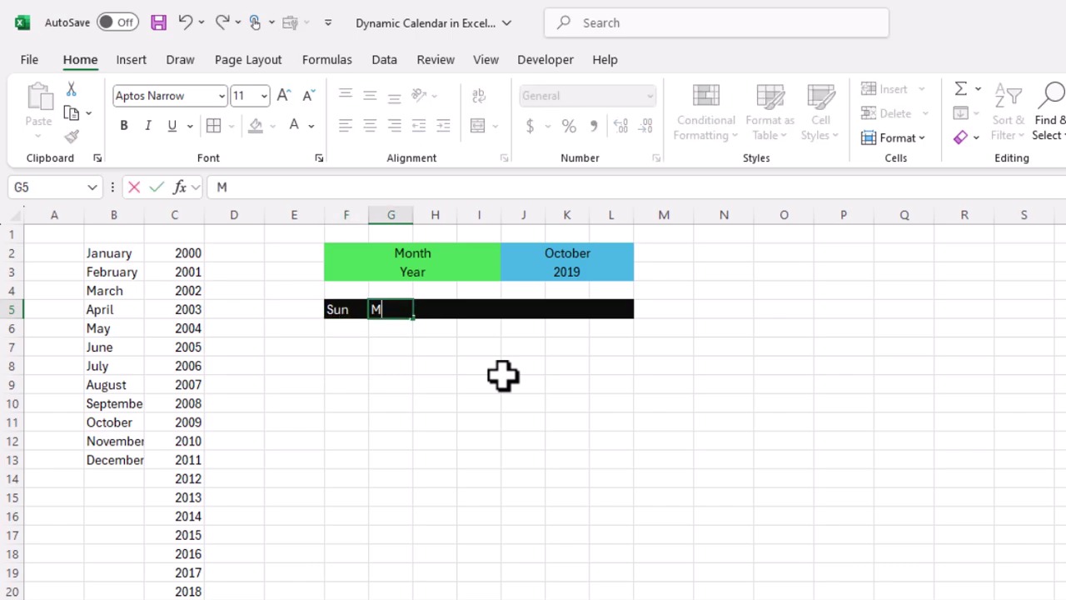
pyautogui.write('on')
pyautogui.press('Tab')
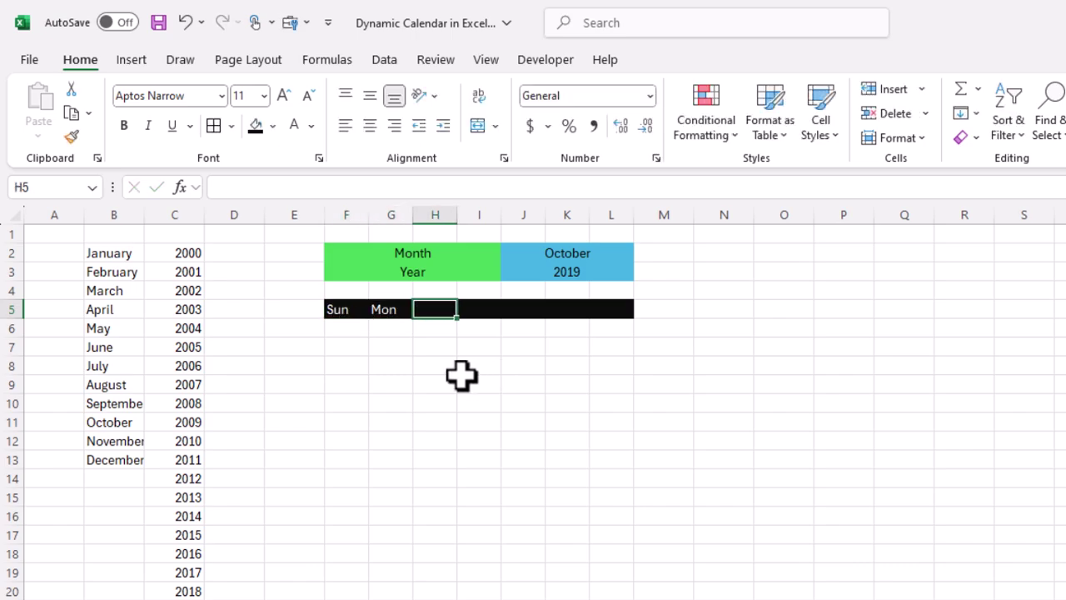
pyautogui.moveTo(339, 315); pyautogui.dragTo(623, 312)
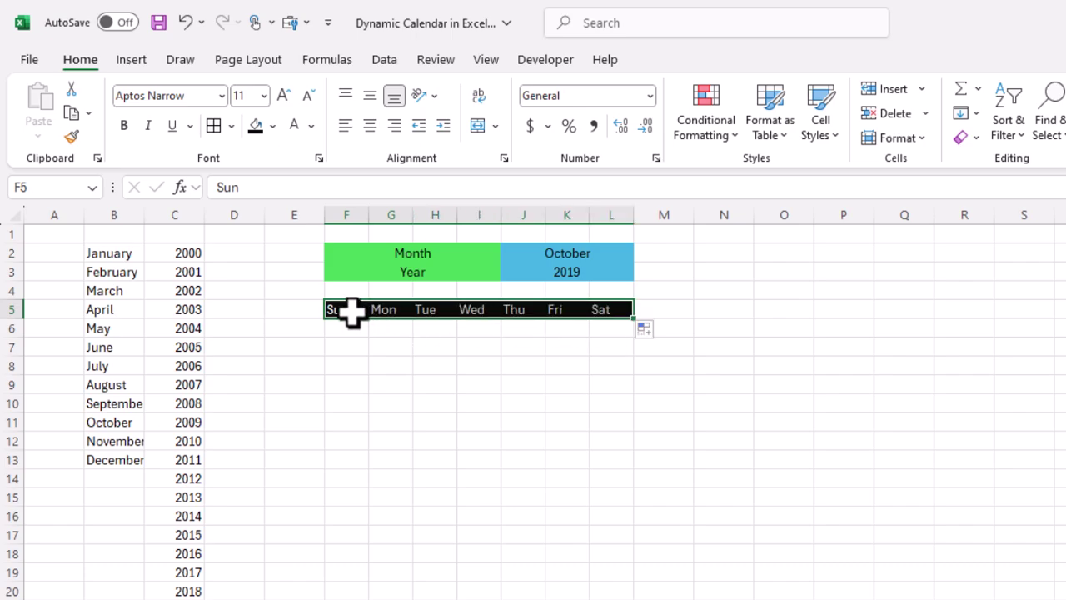
# Centre the day names both vertically and horizontally
pyautogui.click(370, 125)
pyautogui.click(369, 95)
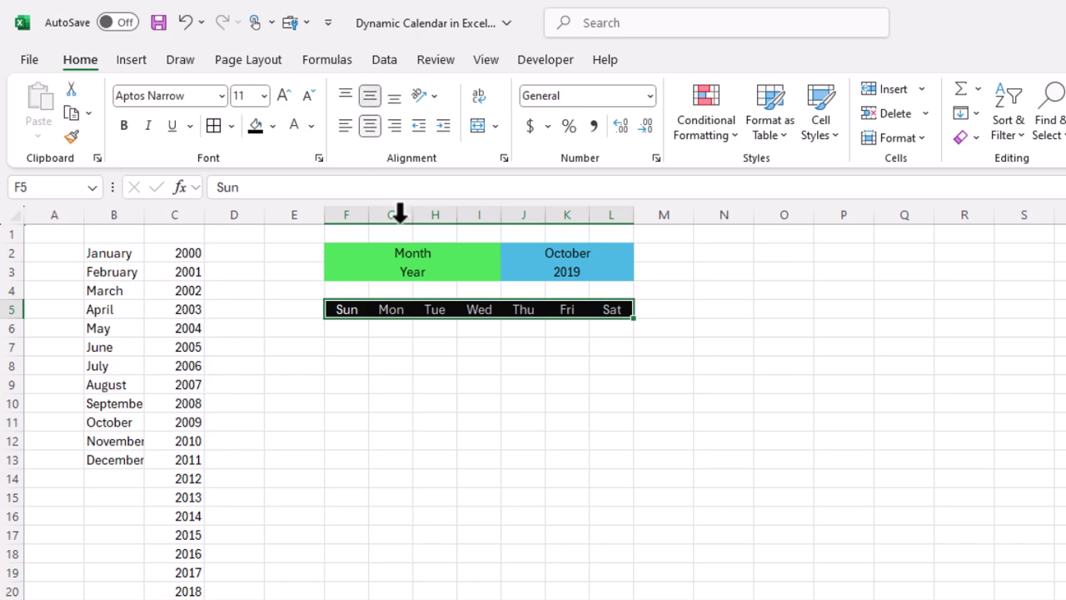
pyautogui.click(351, 330)
pyautogui.moveTo(352, 331); pyautogui.dragTo(357, 420)
pyautogui.moveTo(546, 443); pyautogui.dragTo(612, 416)
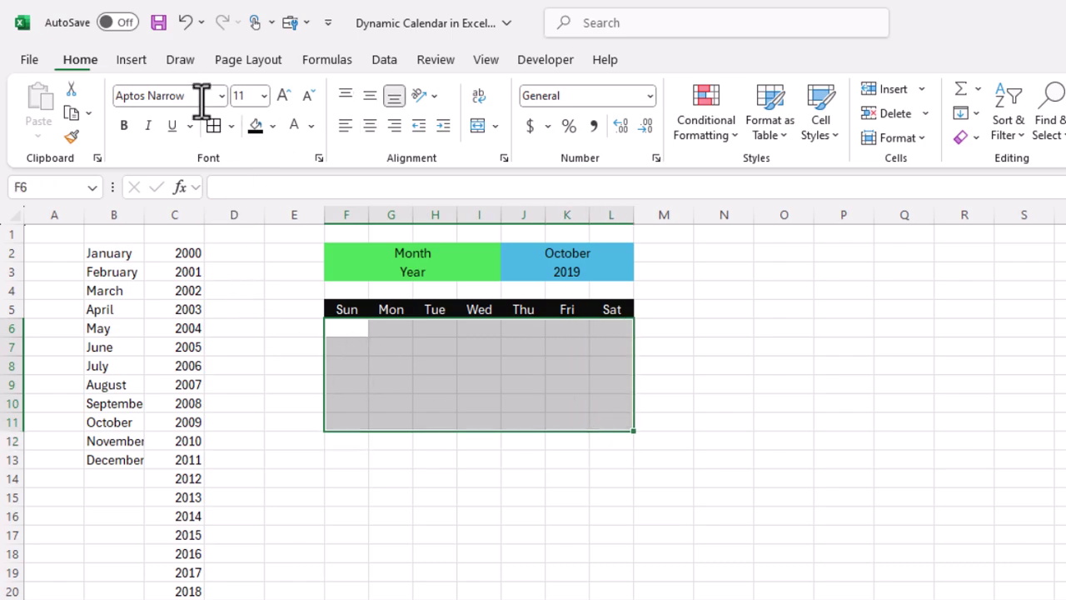
# Shade the date grid F6:L11 light grey and give it white inside and outline borders
pyautogui.click(273, 126)
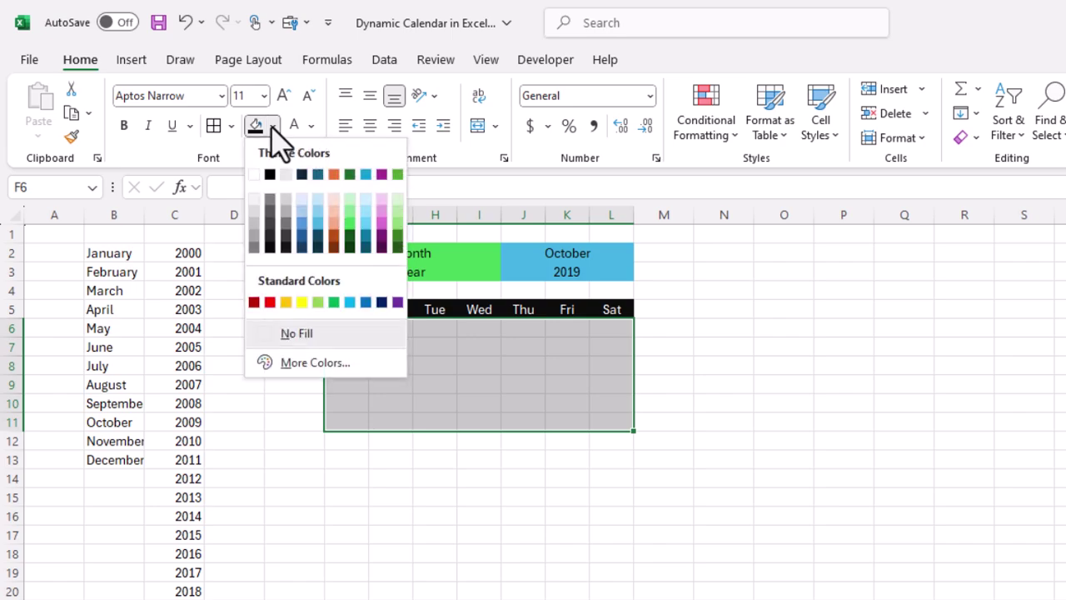
pyautogui.click(257, 211)
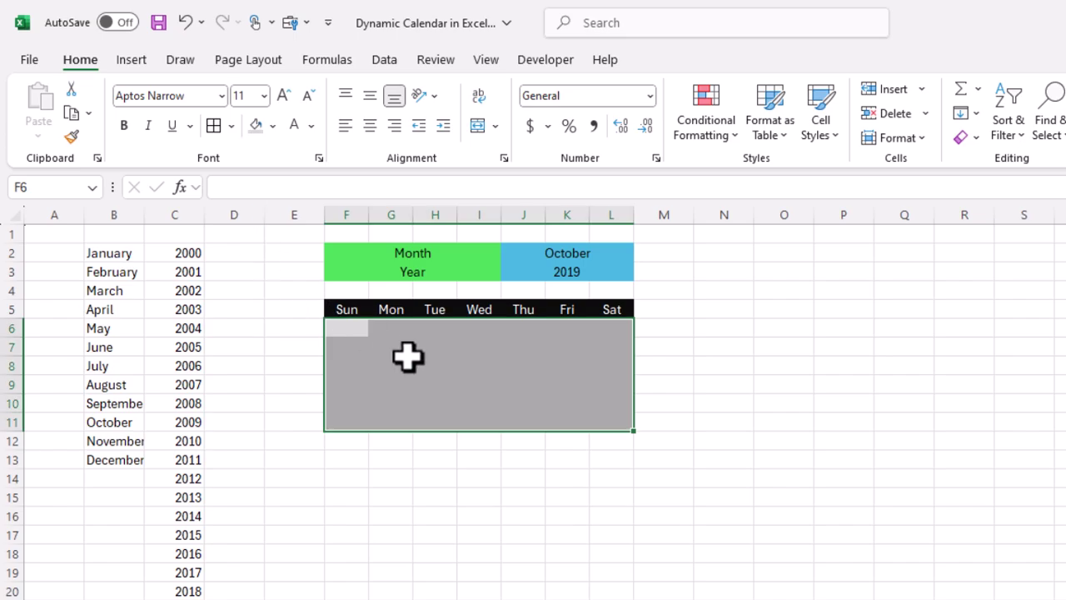
pyautogui.click(231, 126)
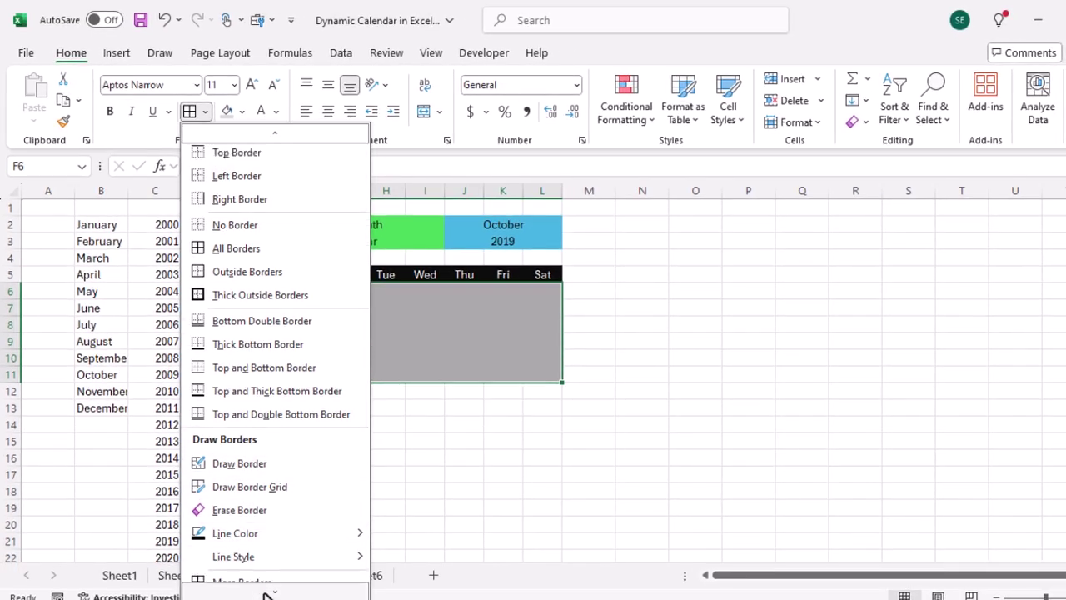
pyautogui.click(268, 588)
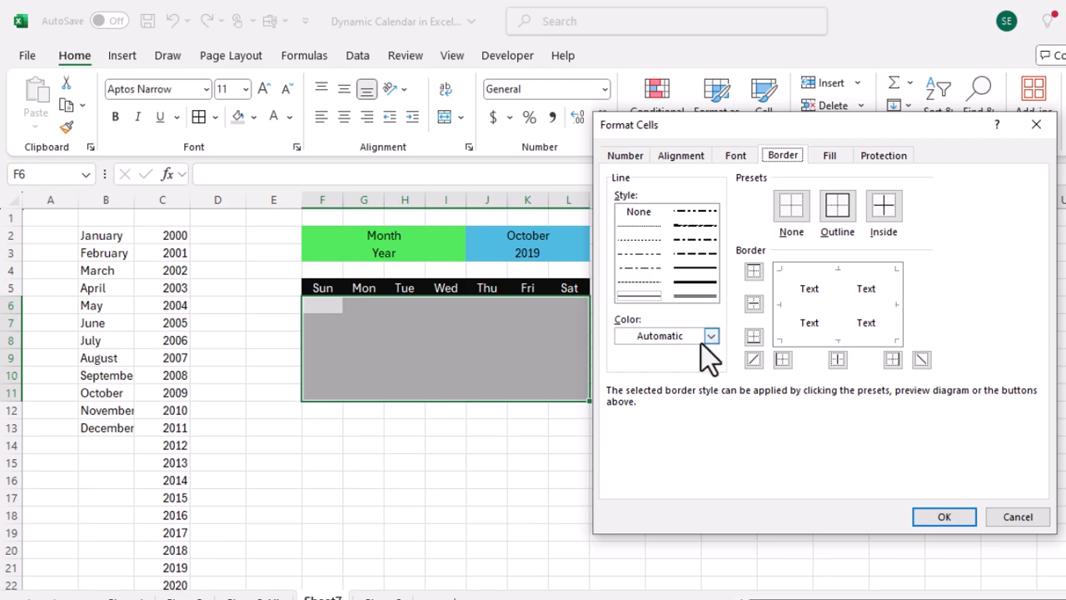
pyautogui.click(710, 335)
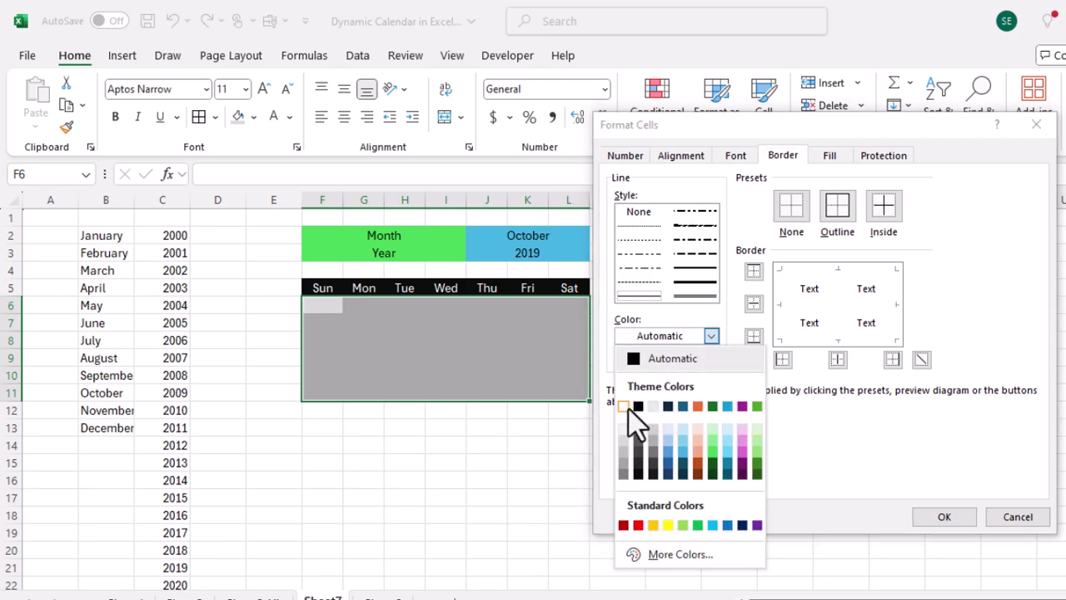
pyautogui.click(624, 407)
pyautogui.click(752, 303)
pyautogui.click(752, 271)
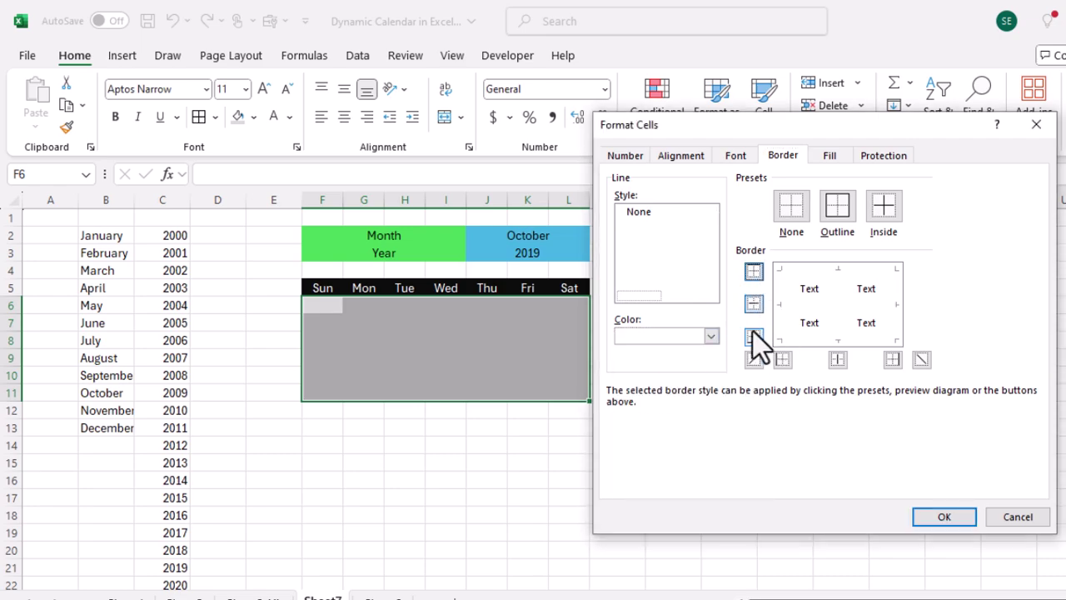
pyautogui.click(837, 360)
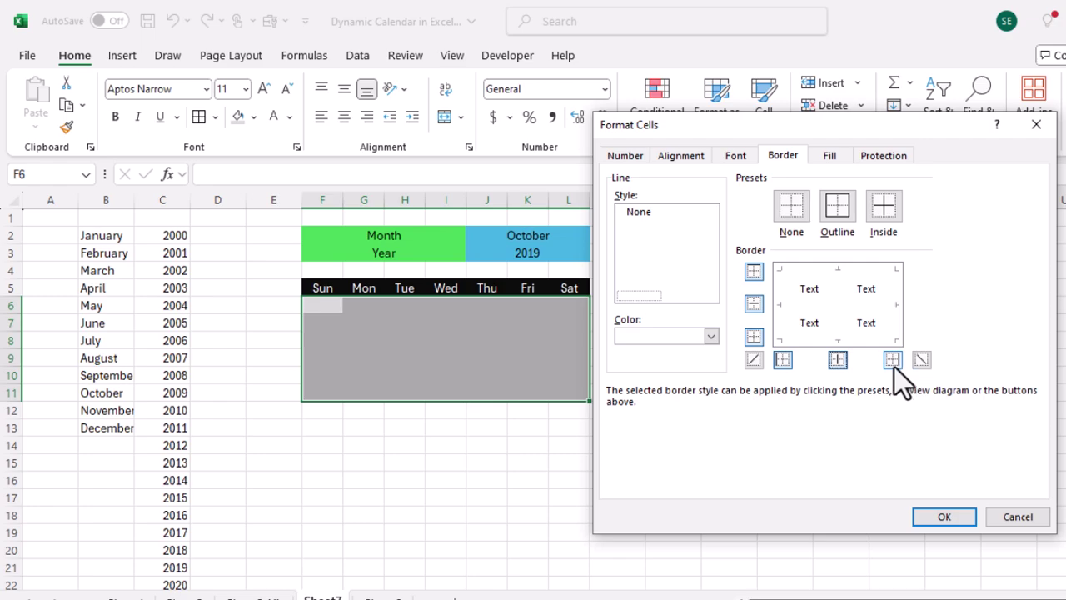
pyautogui.click(894, 361)
pyautogui.click(920, 513)
pyautogui.moveTo(533, 426); pyautogui.dragTo(613, 457)
pyautogui.click(614, 459)
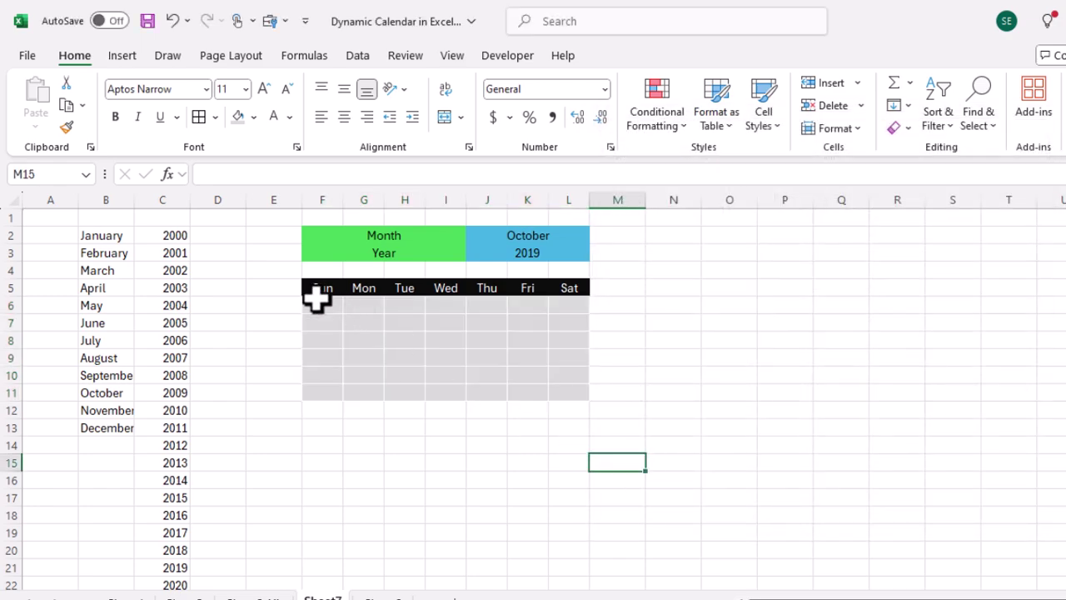
pyautogui.moveTo(317, 300); pyautogui.dragTo(564, 397)
pyautogui.click(527, 427)
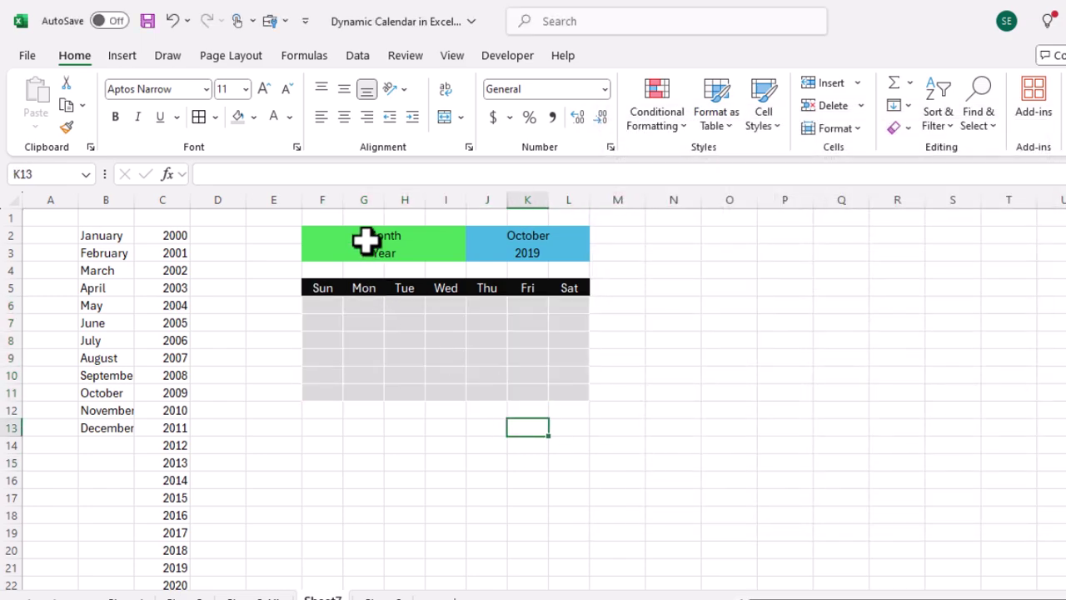
# Give the Month/Year and October/2019 header blocks F2:L3 white inside and outline borders
pyautogui.moveTo(365, 241); pyautogui.dragTo(517, 255)
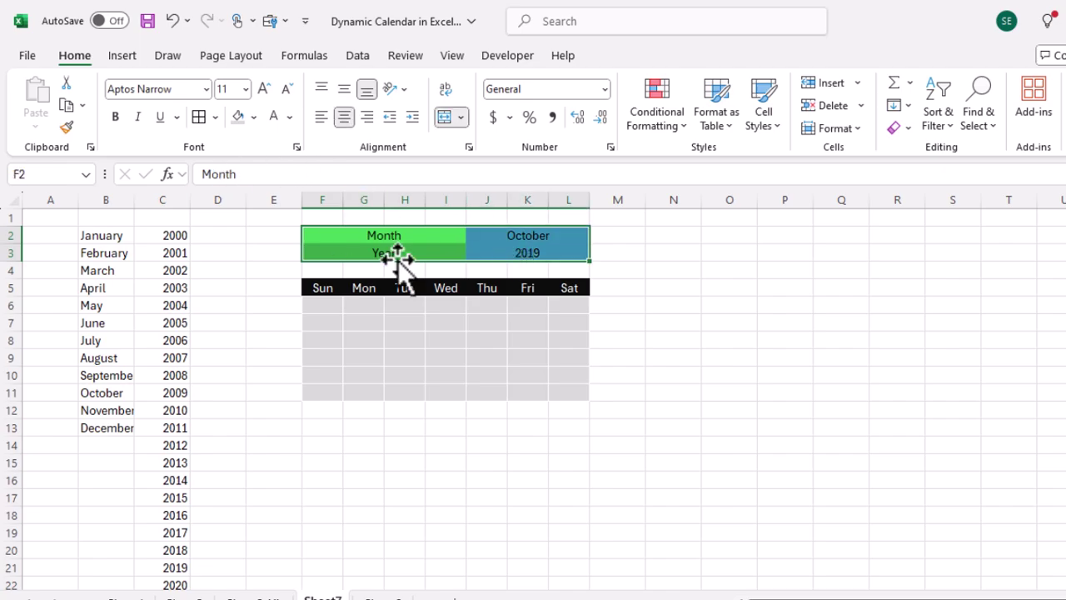
pyautogui.click(215, 116)
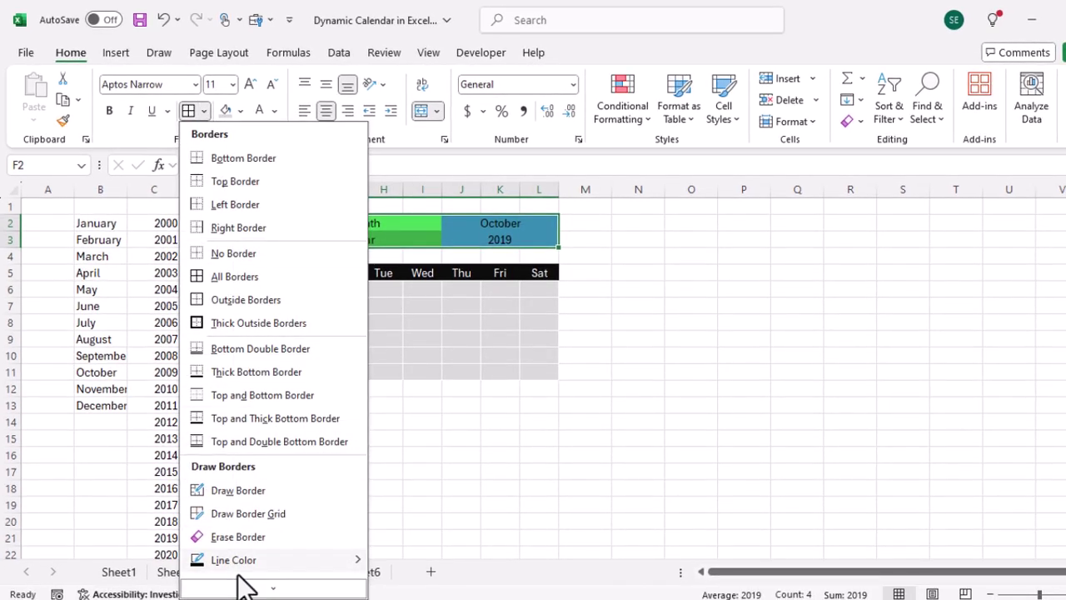
pyautogui.click(271, 586)
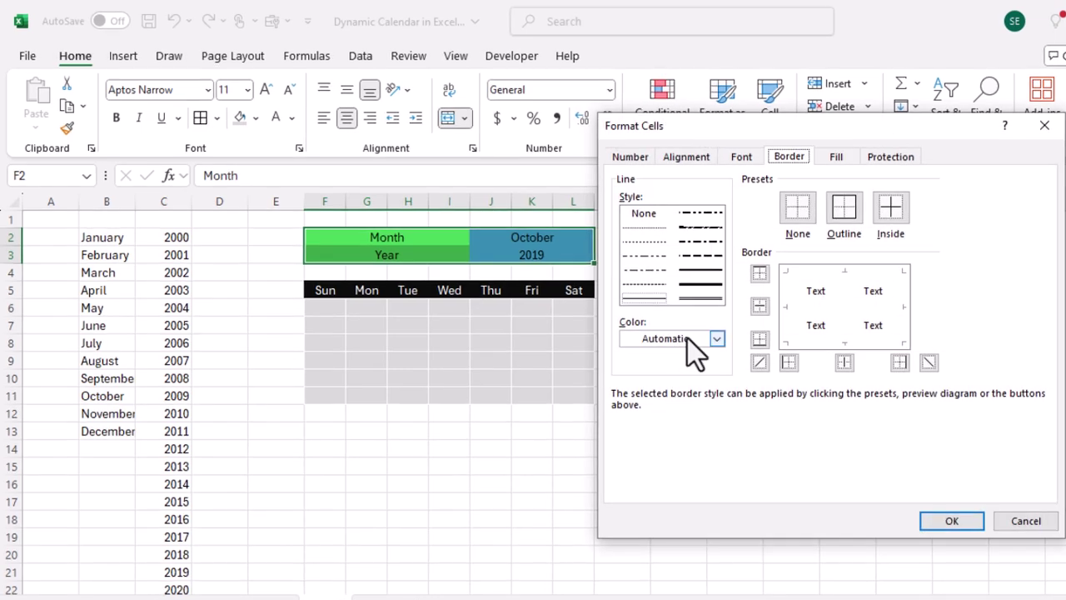
pyautogui.click(687, 338)
pyautogui.click(630, 410)
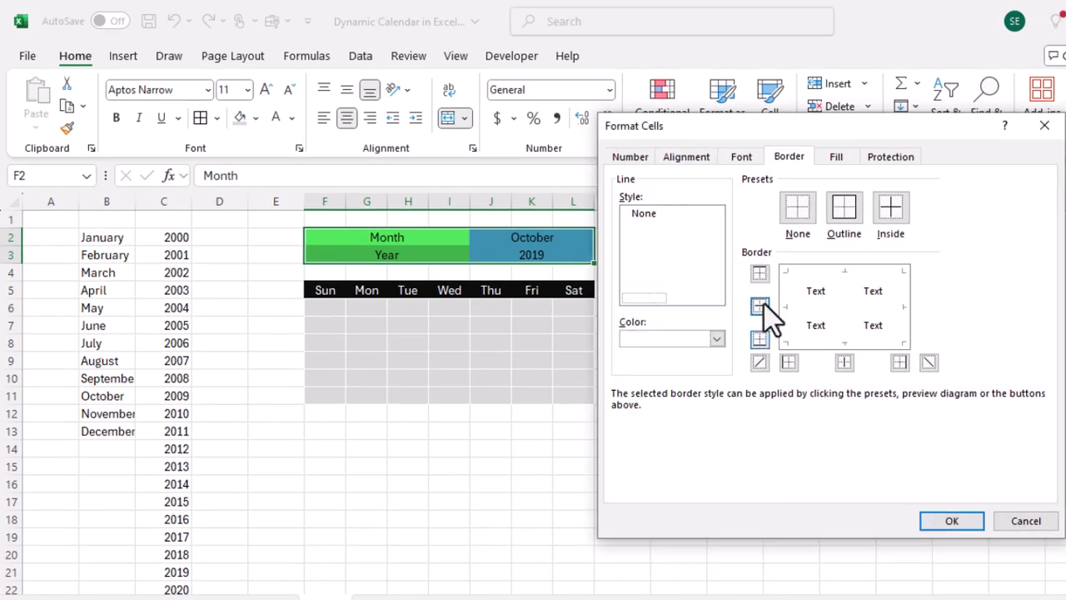
pyautogui.click(759, 272)
pyautogui.click(789, 361)
pyautogui.click(845, 362)
pyautogui.click(899, 362)
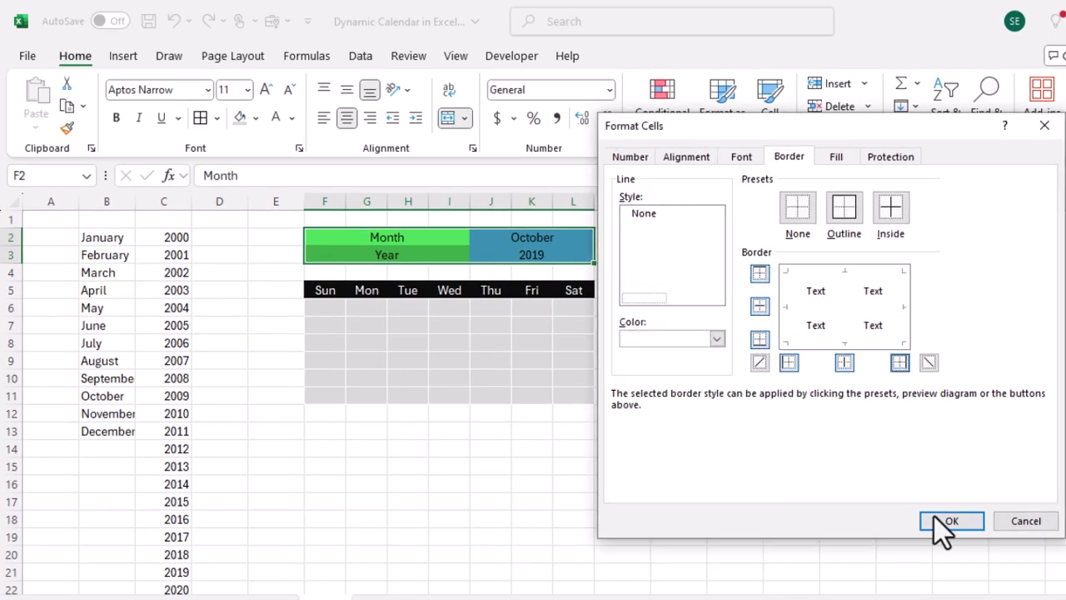
pyautogui.click(951, 520)
# Centre the calendar grid F6:L11 contents both horizontally and vertically
pyautogui.moveTo(399, 236); pyautogui.dragTo(544, 249)
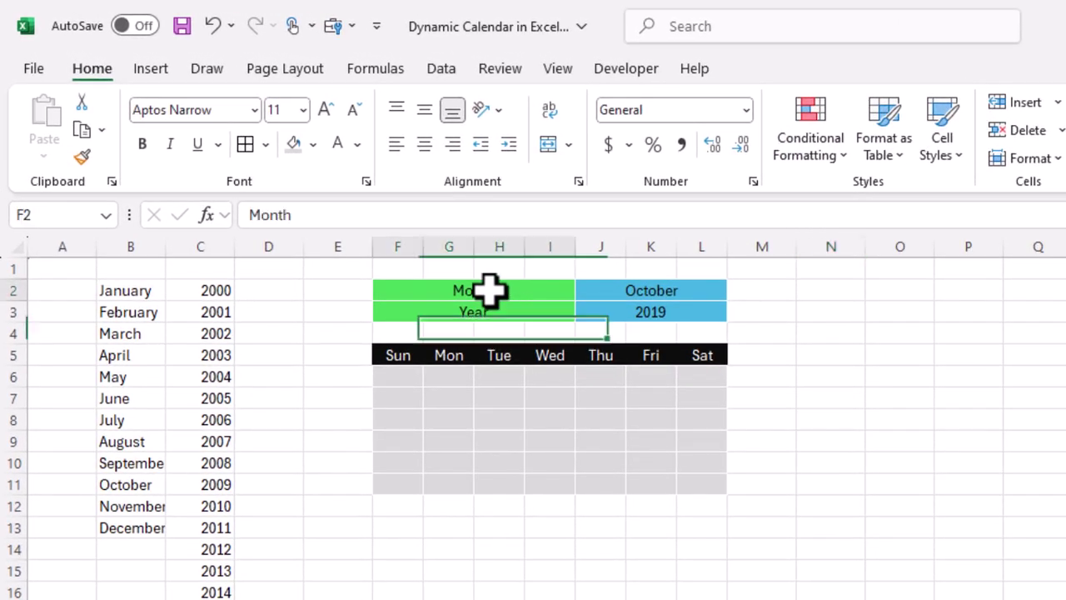
pyautogui.moveTo(667, 305); pyautogui.dragTo(668, 305)
pyautogui.moveTo(398, 376); pyautogui.dragTo(696, 489)
pyautogui.click(423, 144)
pyautogui.click(424, 109)
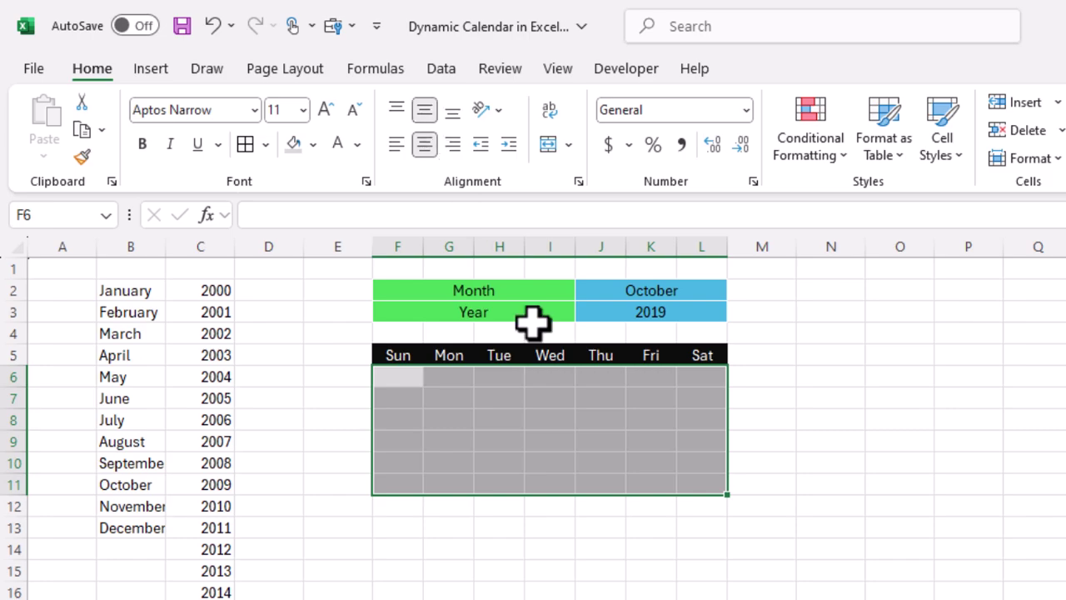
pyautogui.click(528, 503)
pyautogui.click(397, 334)
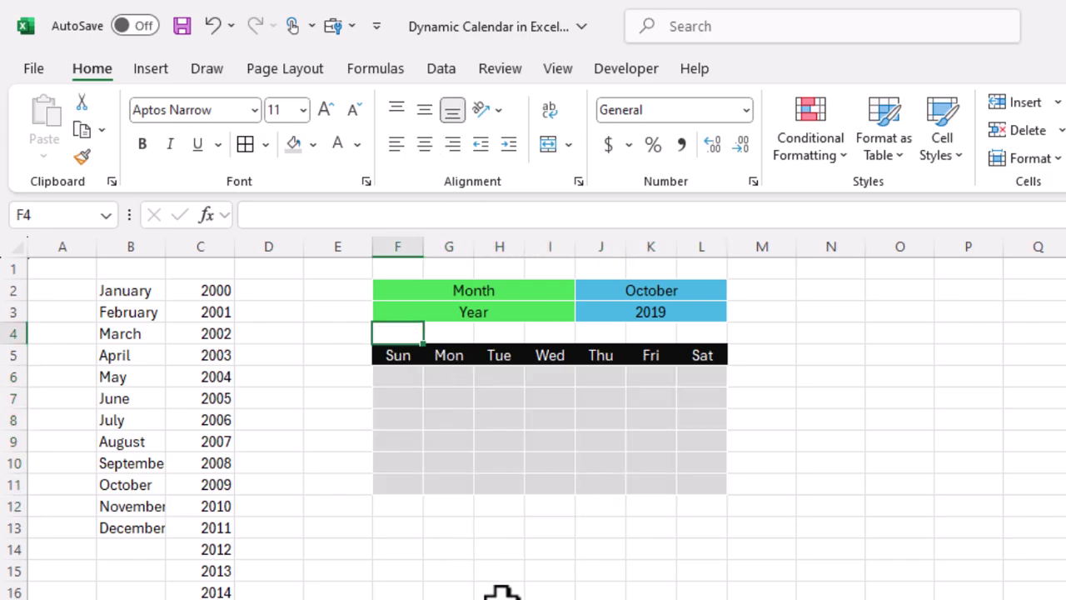
# Enter =DATEVALUE(1&J2&J3) in F4, returning serial 43739 for 1 October 2019
pyautogui.write('=dateva')
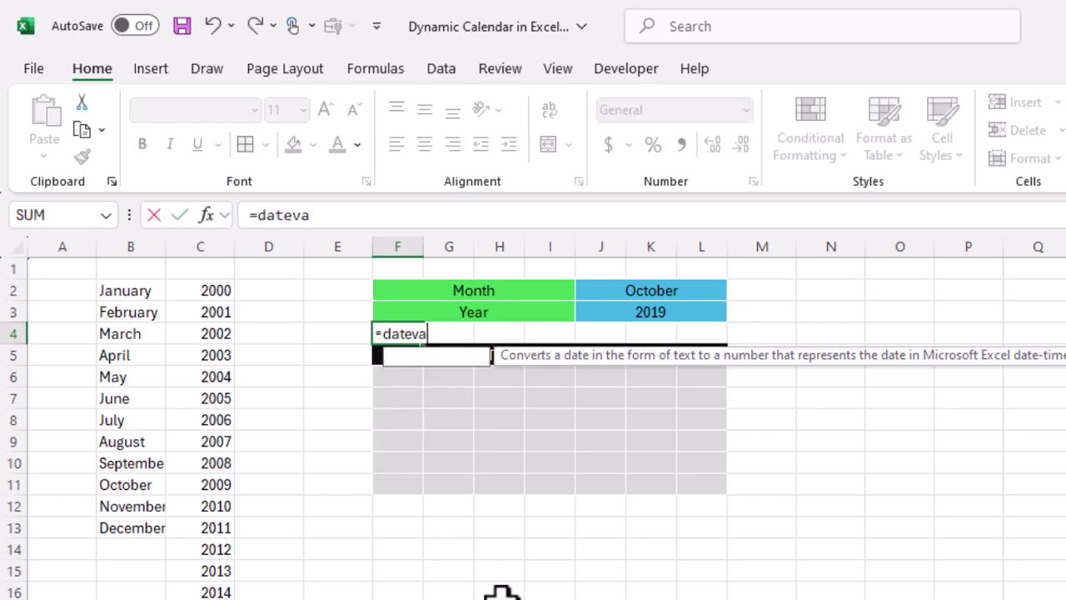
pyautogui.write('l')
pyautogui.press('Tab')
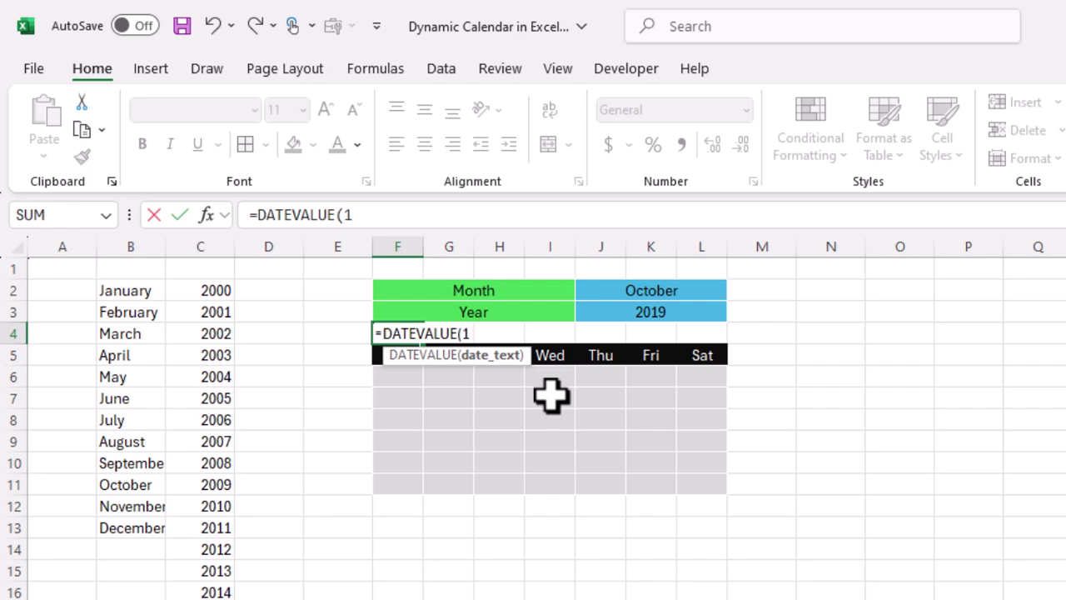
pyautogui.click(666, 290)
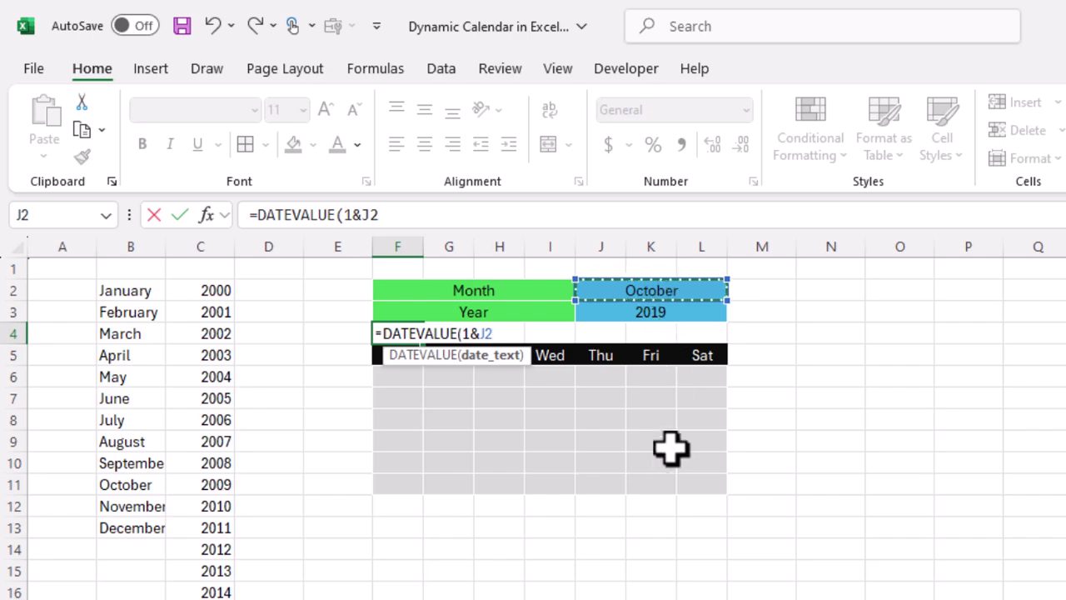
pyautogui.write('&')
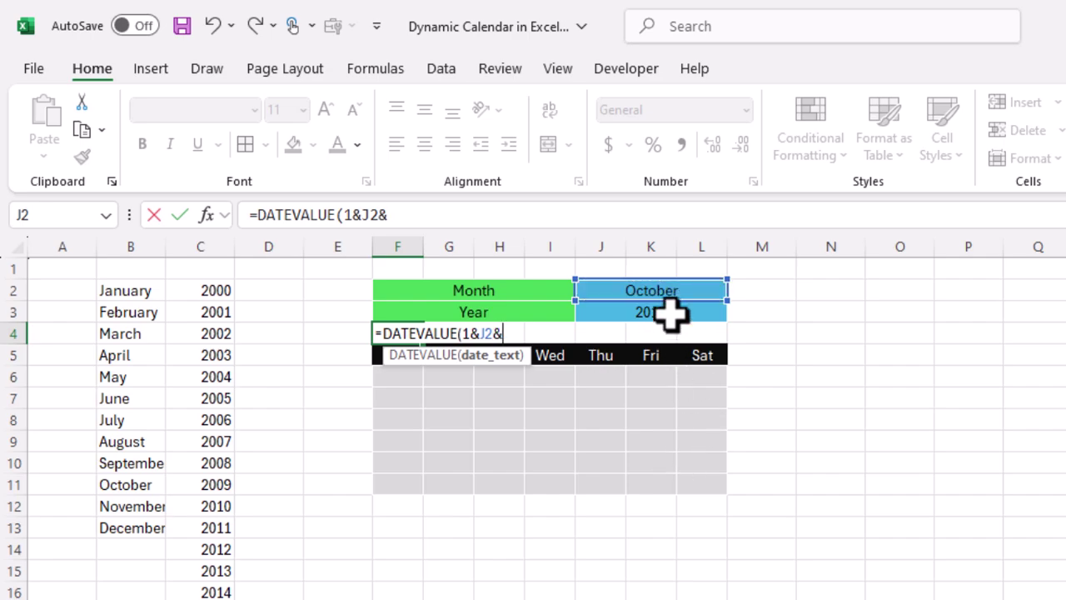
pyautogui.click(670, 314)
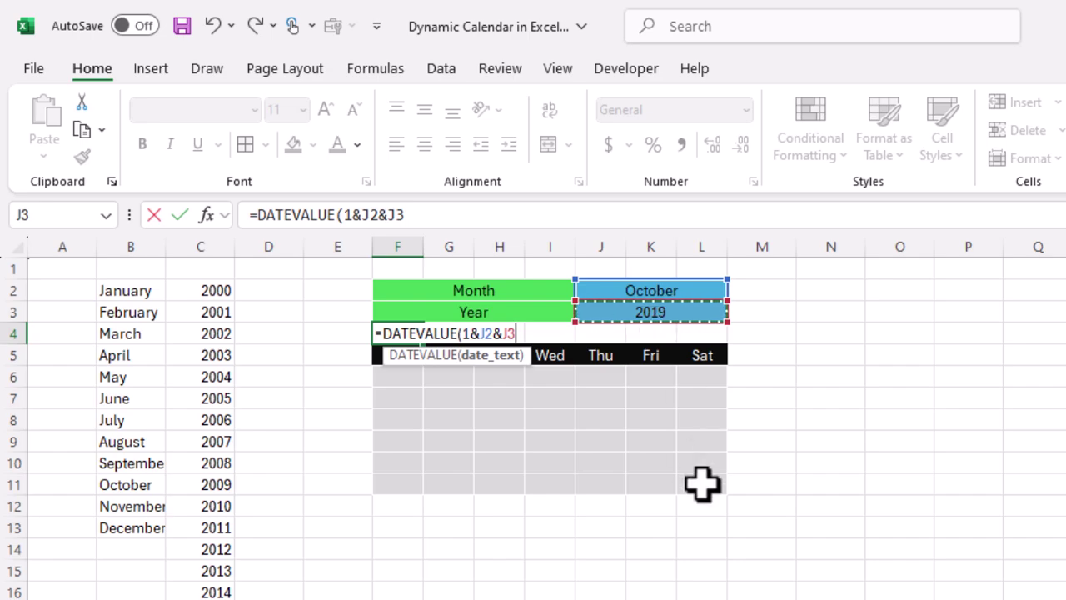
pyautogui.write(')')
pyautogui.press('Return')
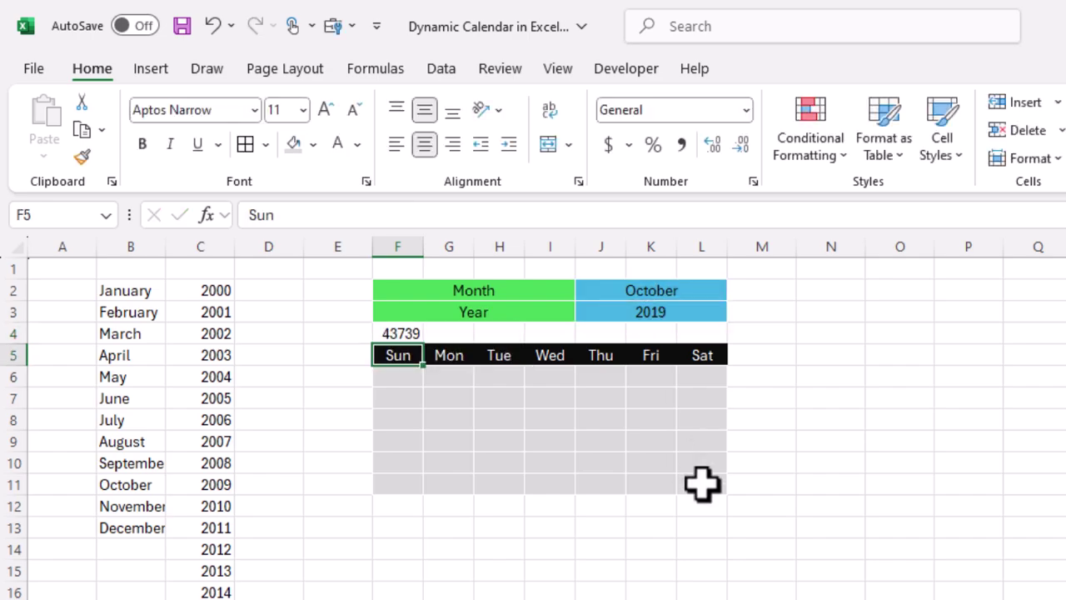
pyautogui.click(398, 379)
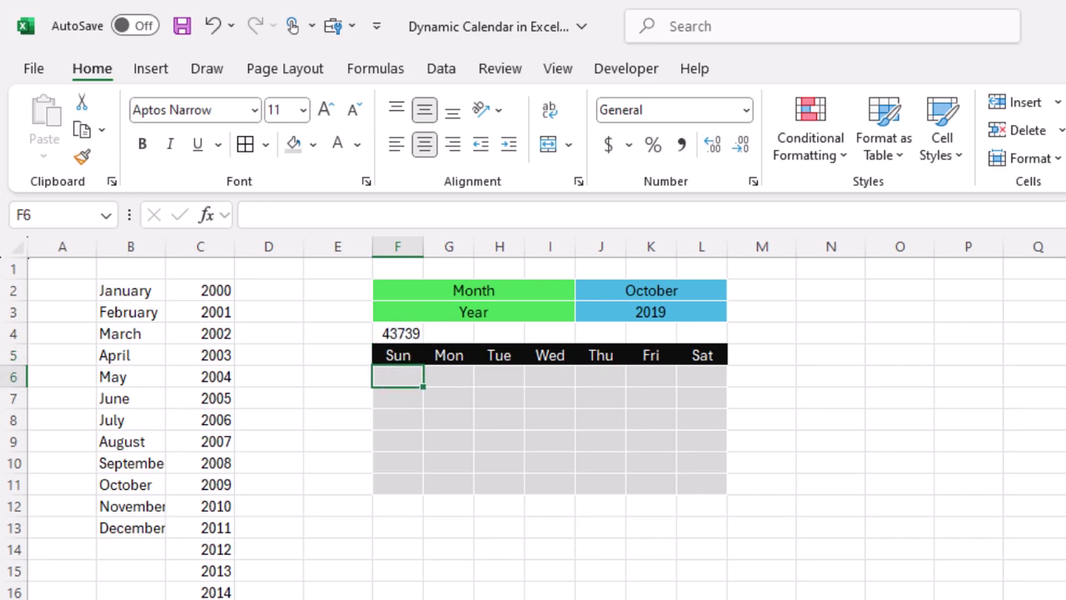
# Enter =SEQUENCE(6,7,F4-WEEKDAY(F4,1)+1) in F6, spilling date serials 43737–43778 across F6:L11
pyautogui.write('=sequ')
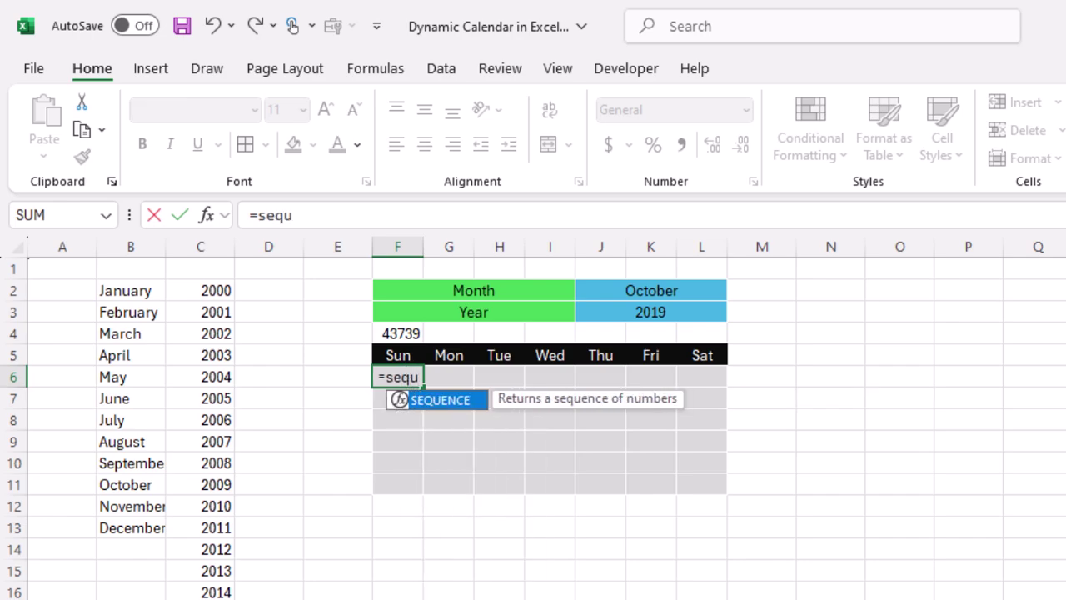
pyautogui.press('Tab')
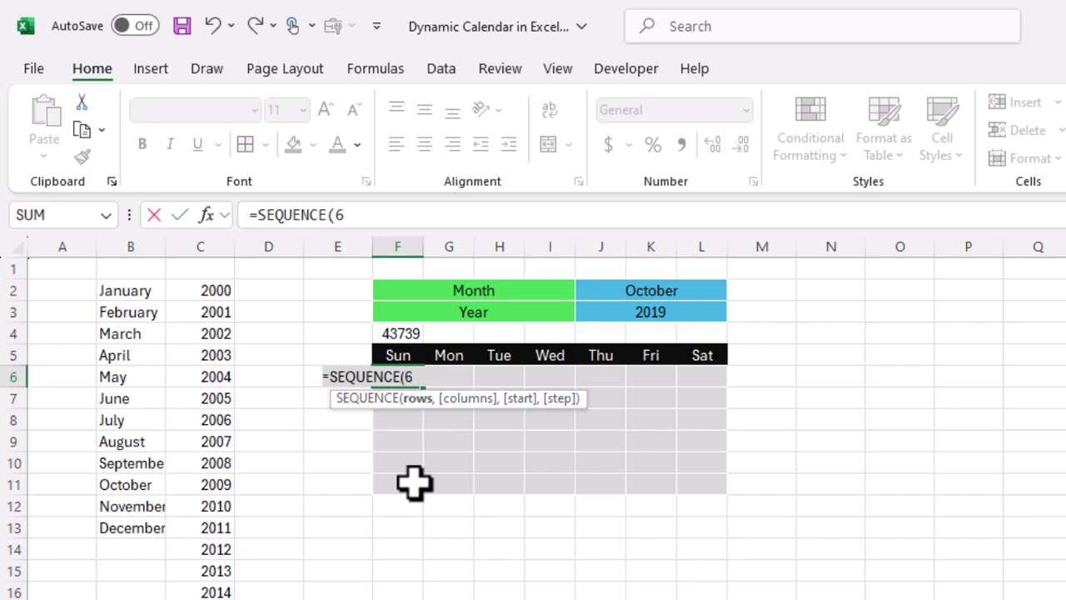
pyautogui.write('6,')
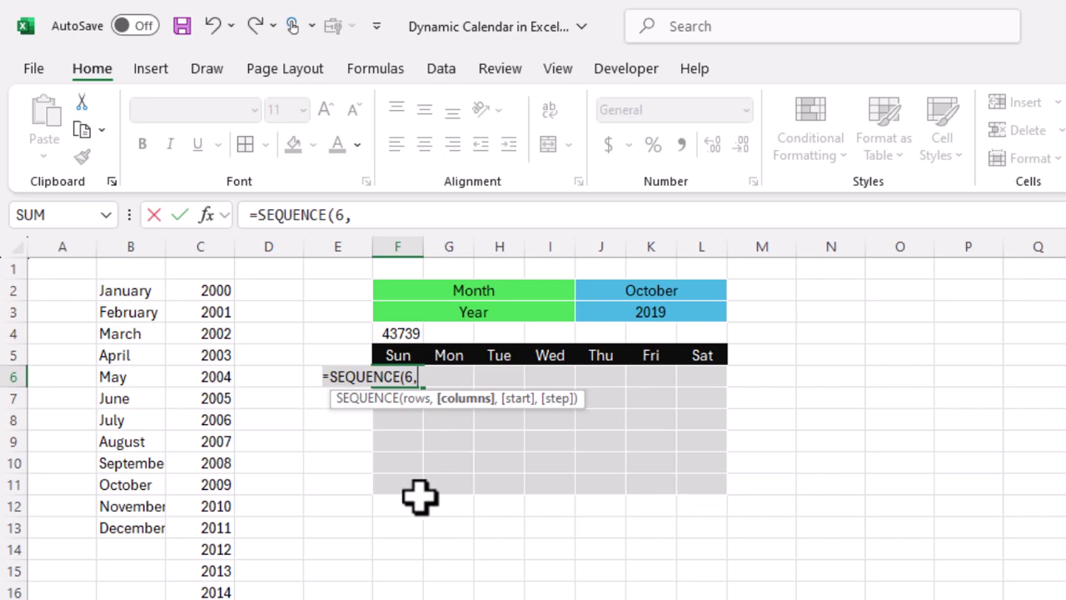
pyautogui.write('7,')
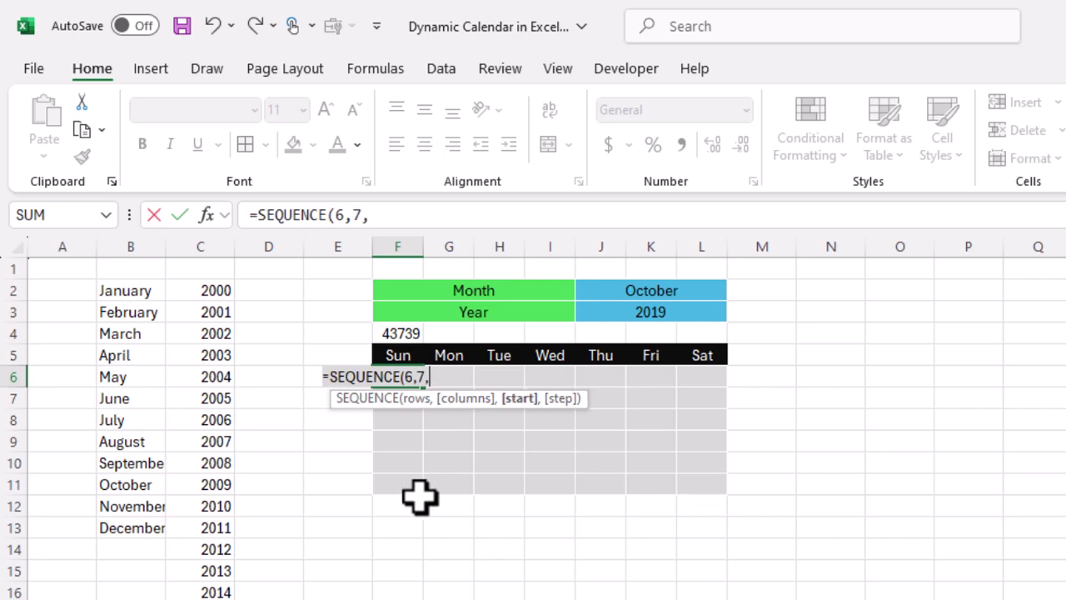
pyautogui.click(404, 332)
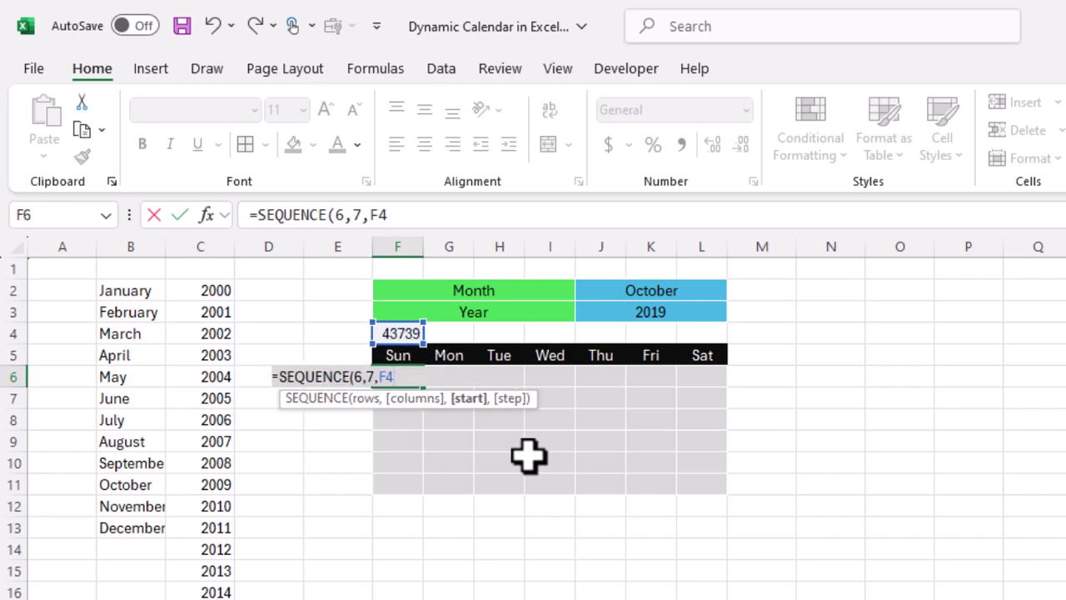
pyautogui.write('-weekday')
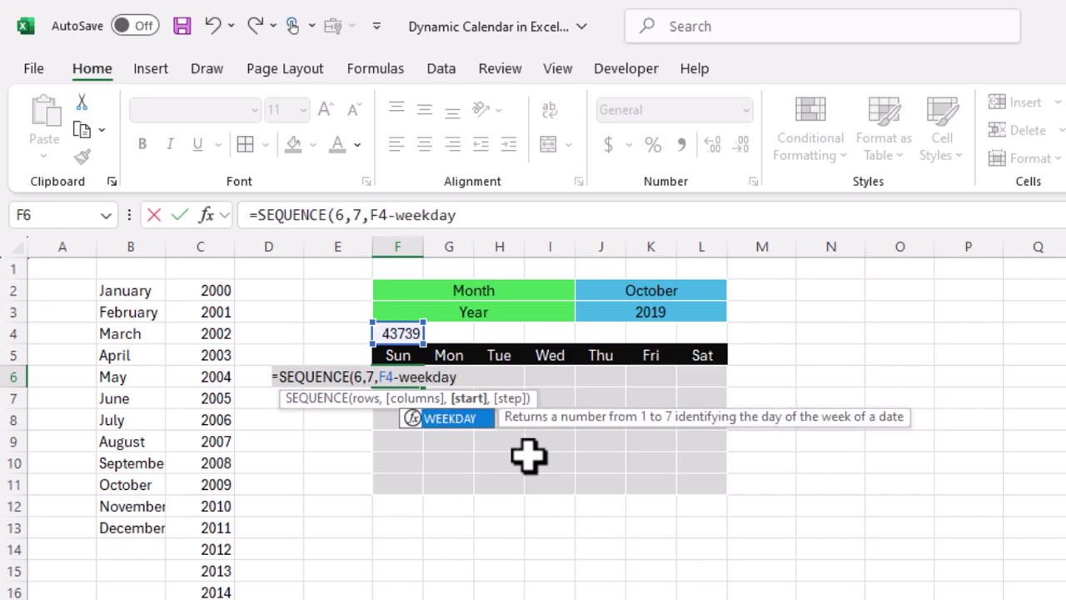
pyautogui.write('(')
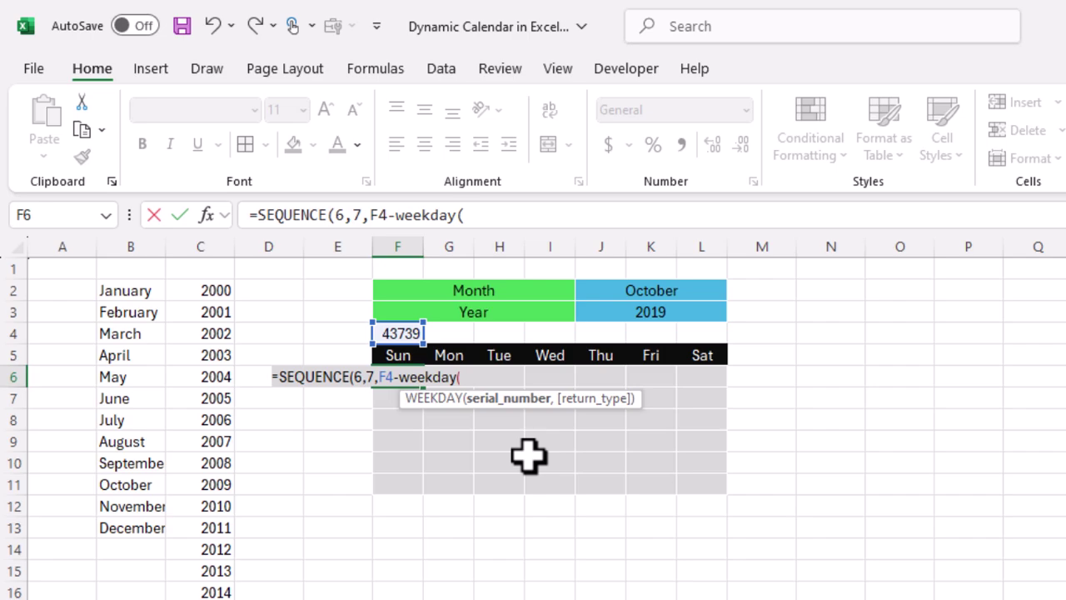
pyautogui.click(403, 333)
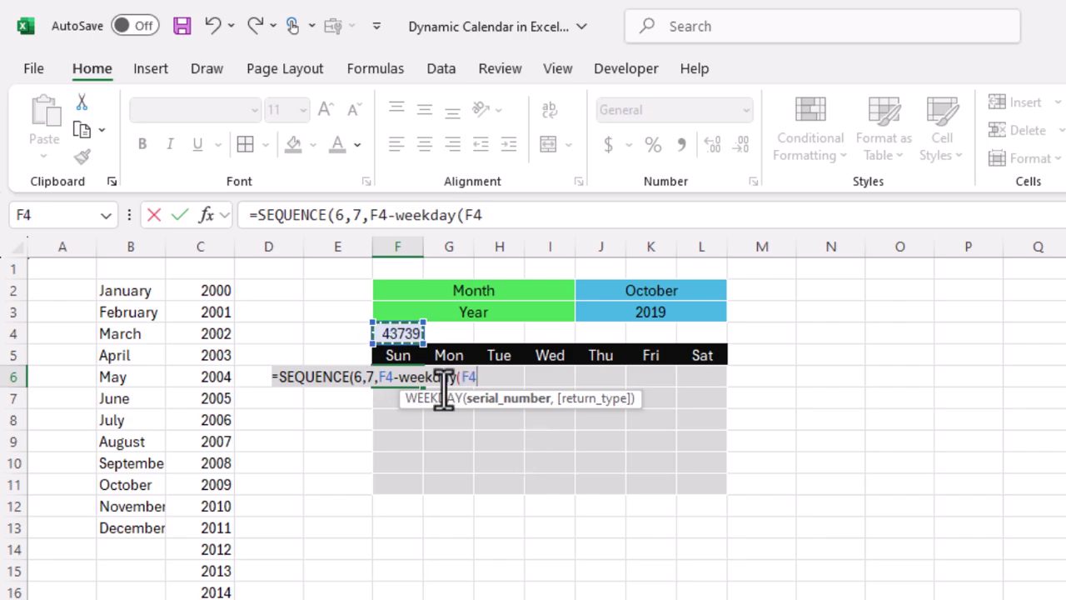
pyautogui.write(',1)+1')
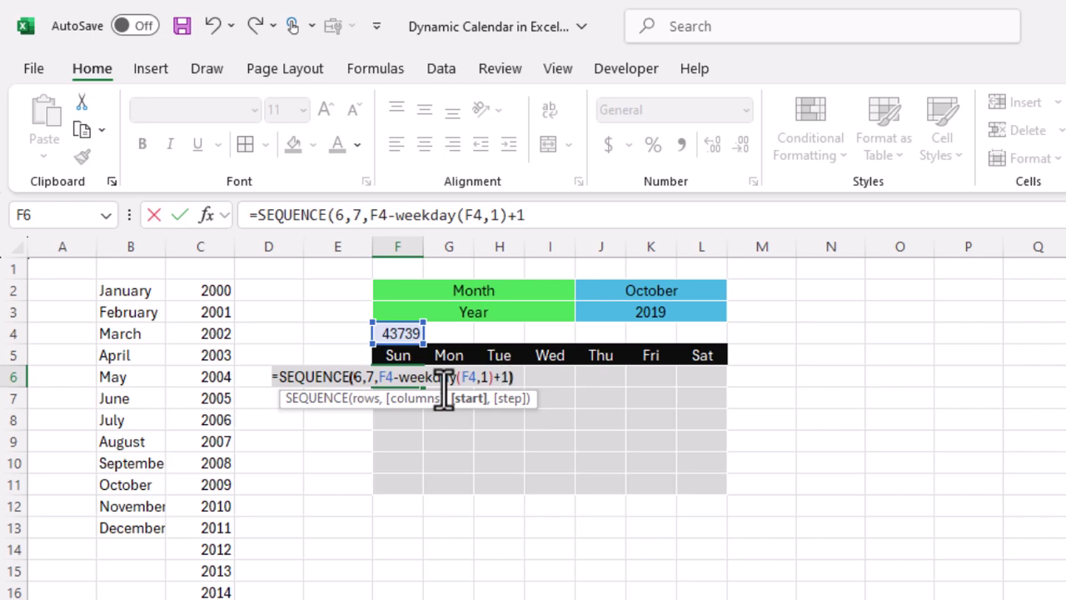
pyautogui.press('Return')
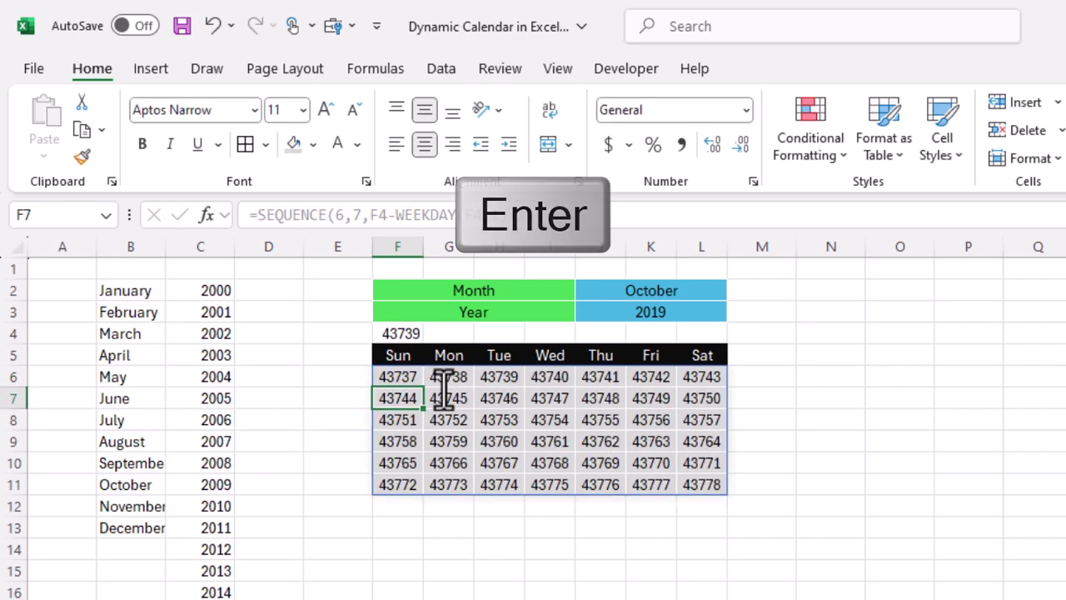
pyautogui.moveTo(404, 371); pyautogui.dragTo(681, 483)
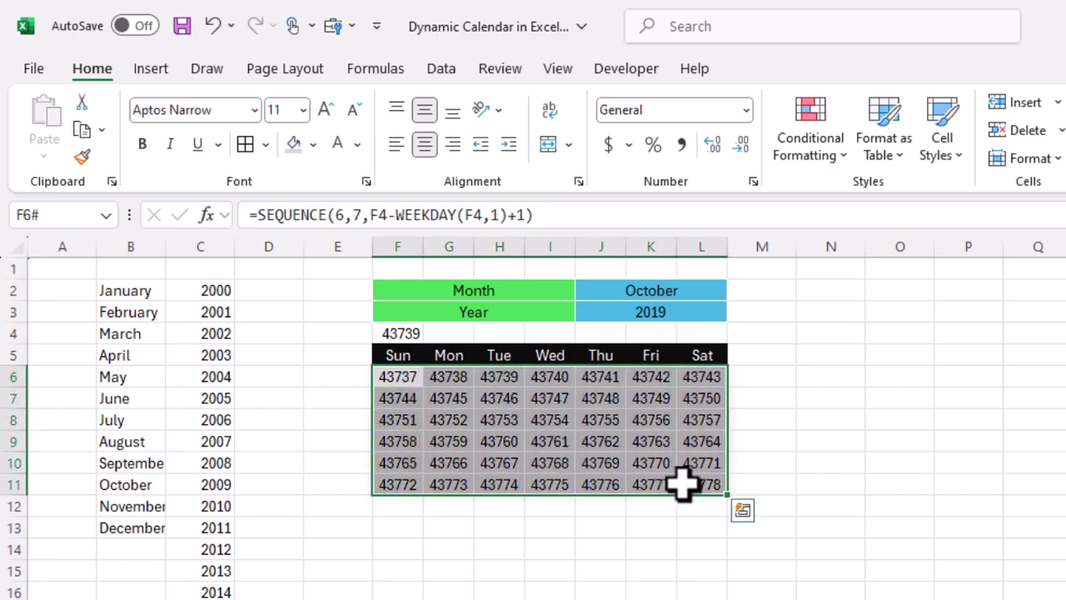
pyautogui.hotkey('ctrl', '1')
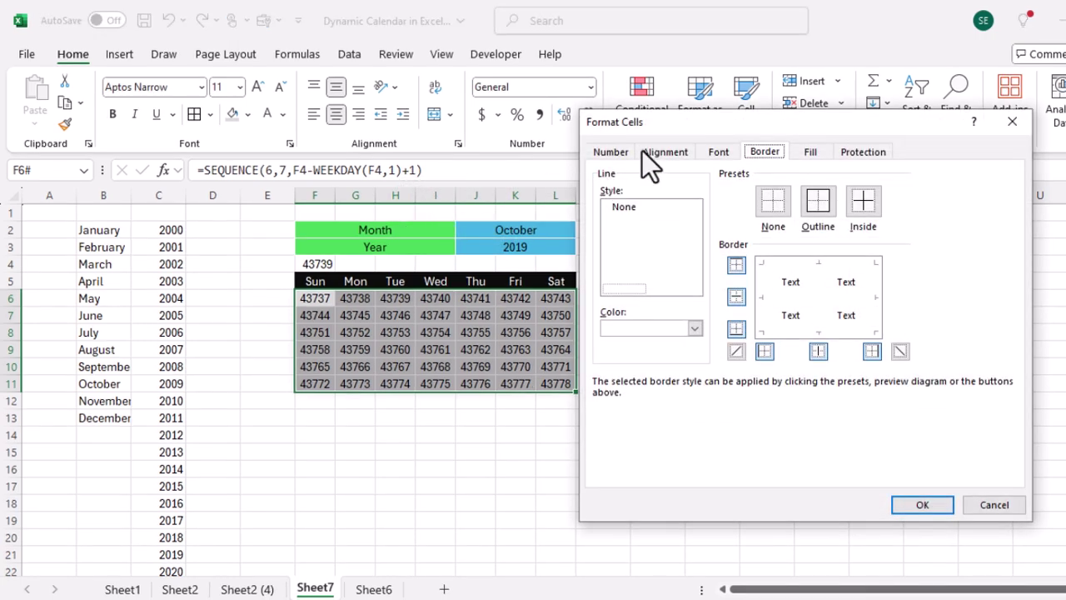
# Apply the custom number format DD so the grid shows day numbers 29 through 09
pyautogui.click(610, 154)
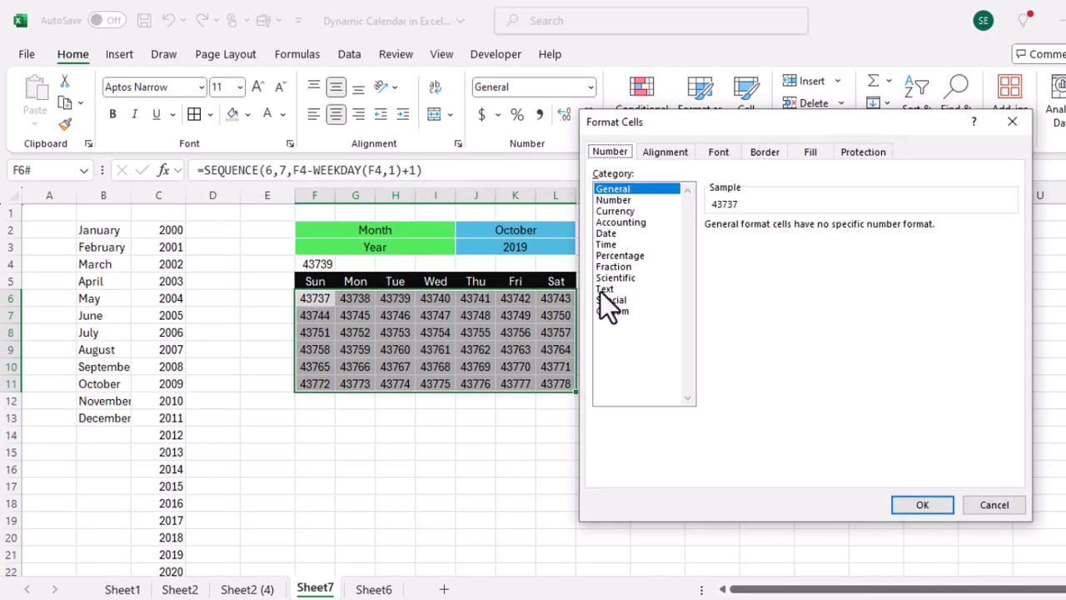
pyautogui.click(619, 311)
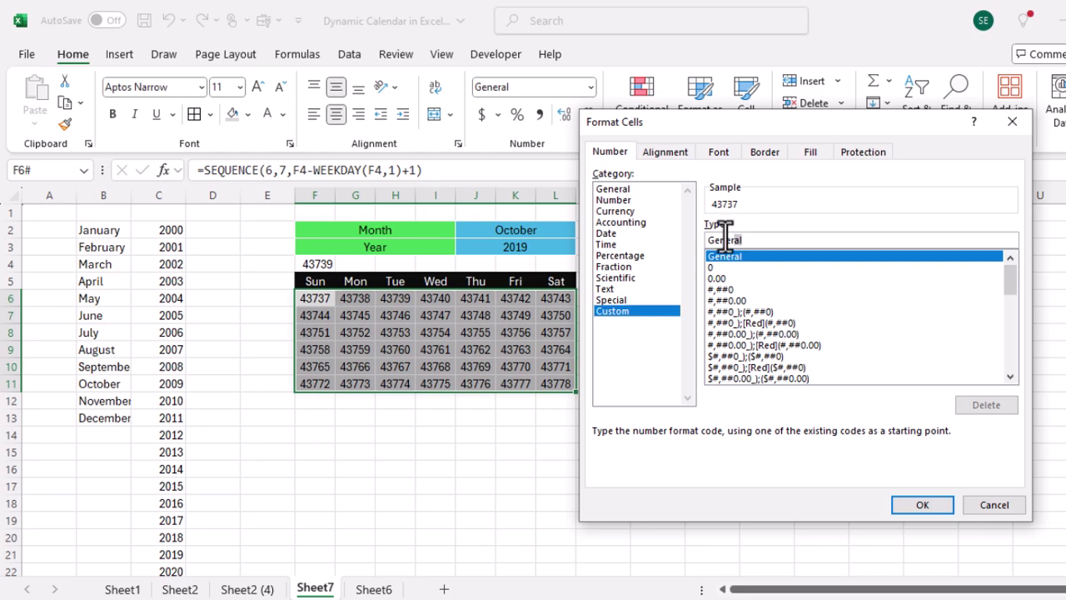
pyautogui.press('BackSpace')
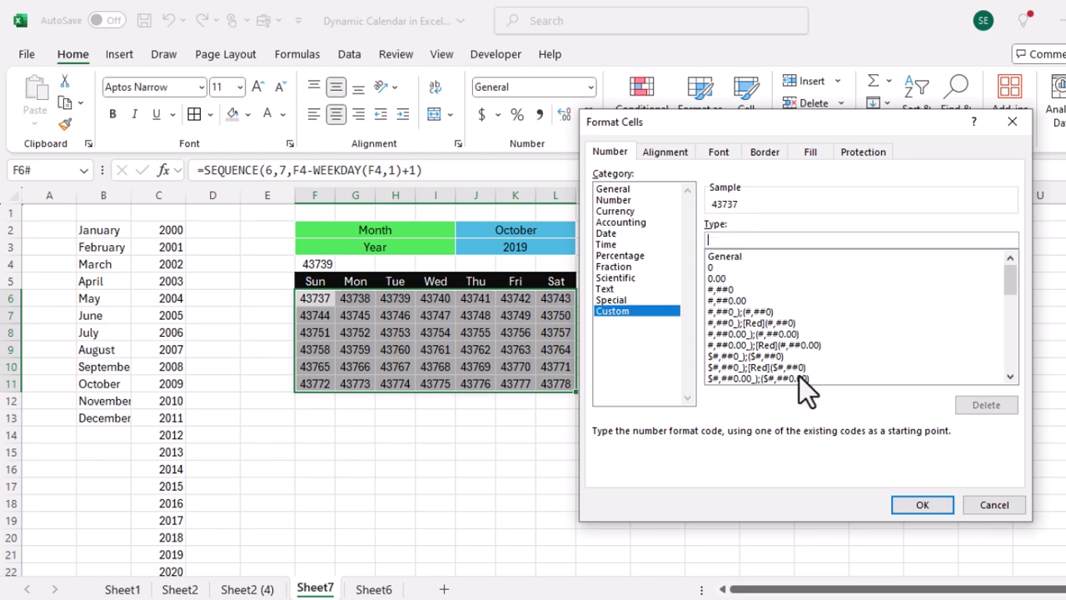
pyautogui.write('DD')
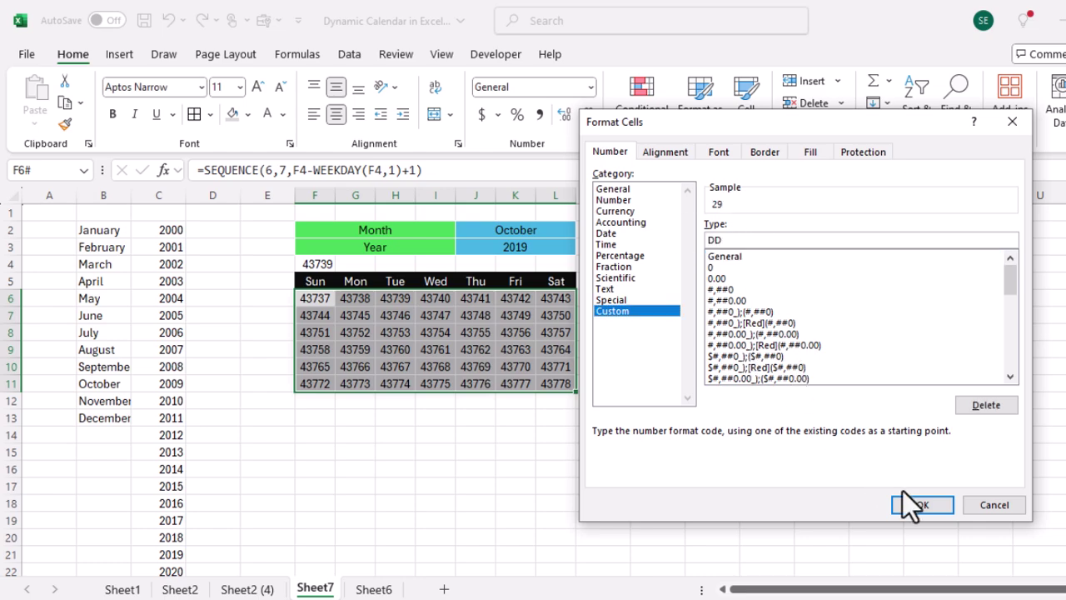
pyautogui.click(929, 504)
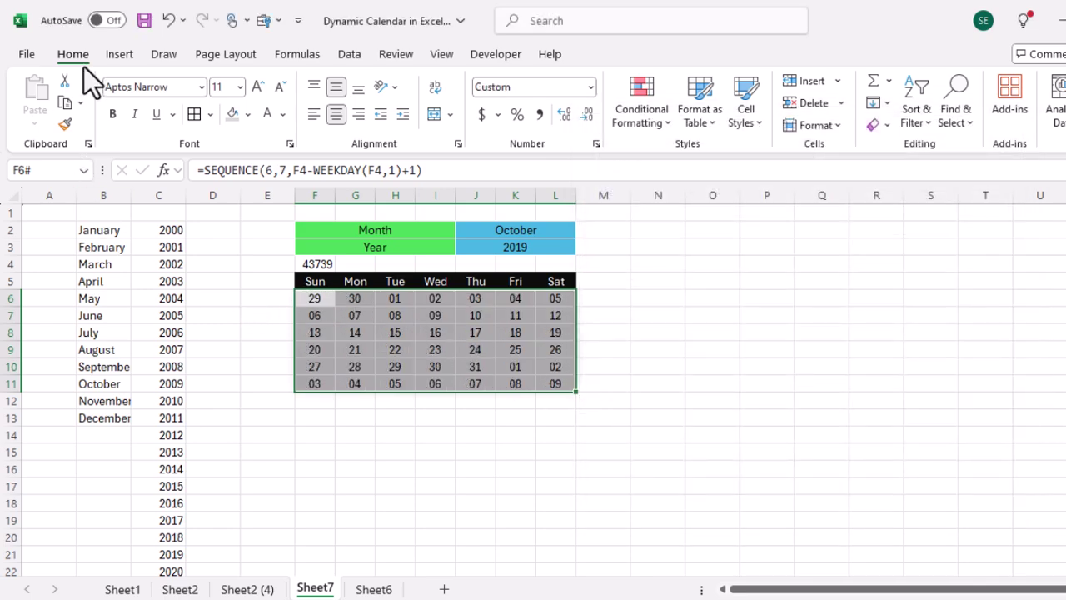
# Add a conditional formatting rule =MONTH(F6)<>MONTH($F$4) with a ;;; custom number format
pyautogui.click(635, 118)
pyautogui.click(682, 334)
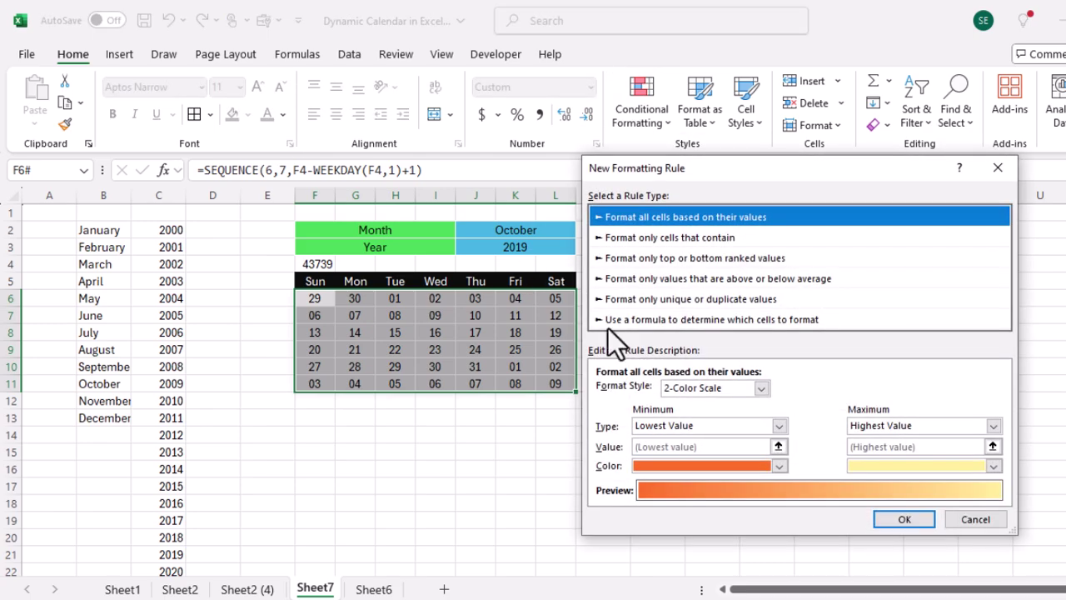
pyautogui.click(662, 325)
pyautogui.click(630, 388)
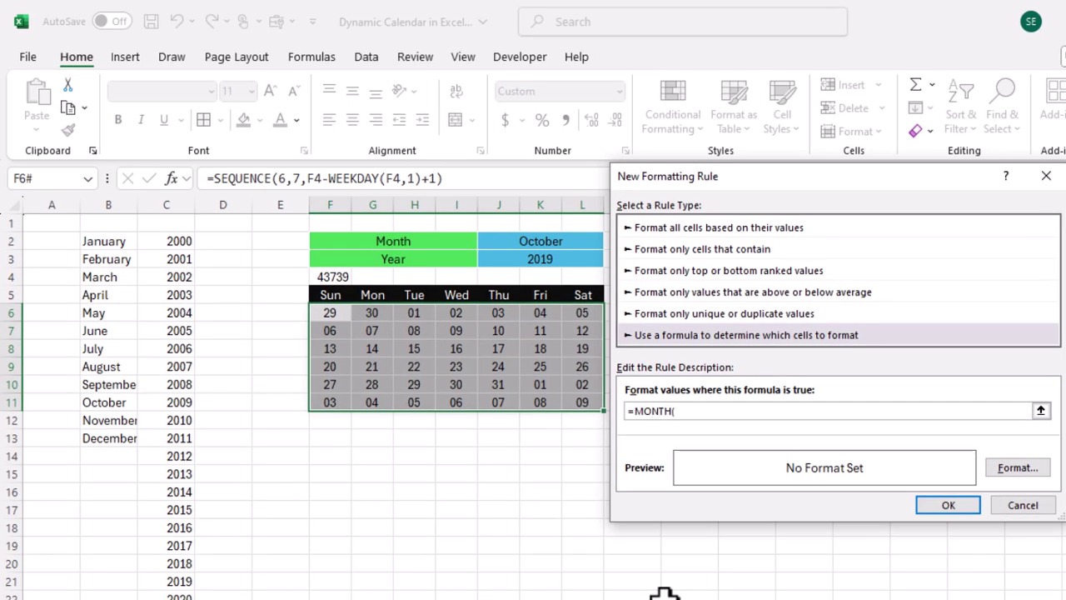
pyautogui.click(332, 312)
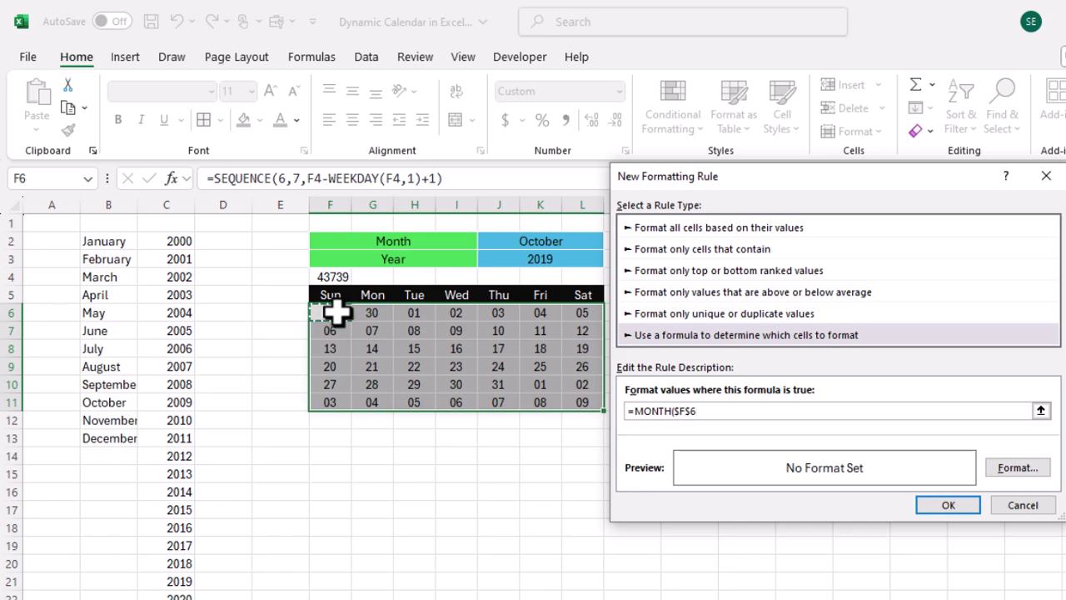
pyautogui.press('F4')
pyautogui.press('F4')
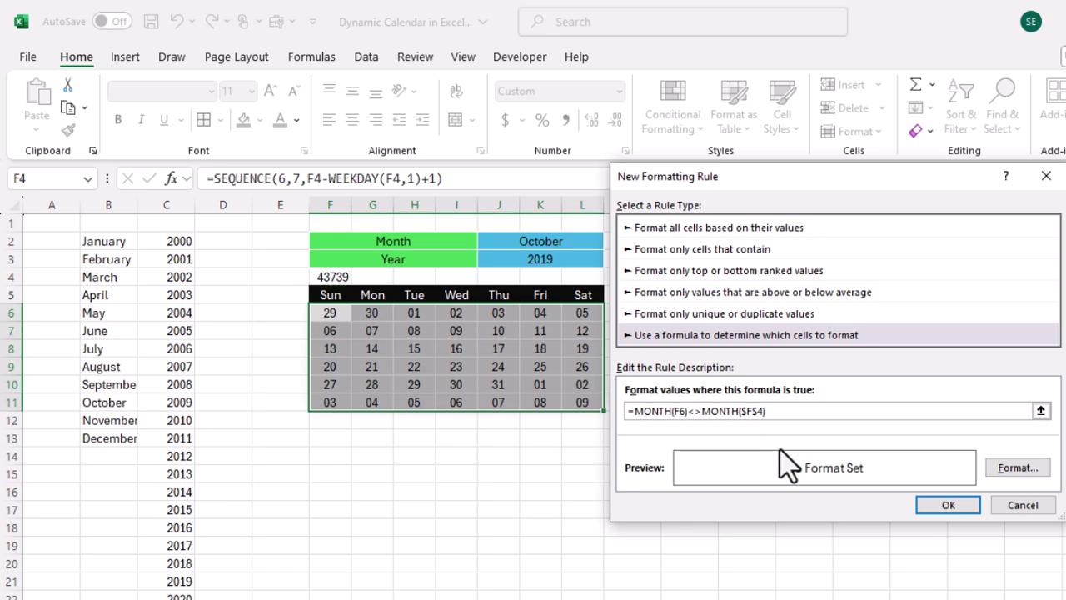
pyautogui.click(1017, 468)
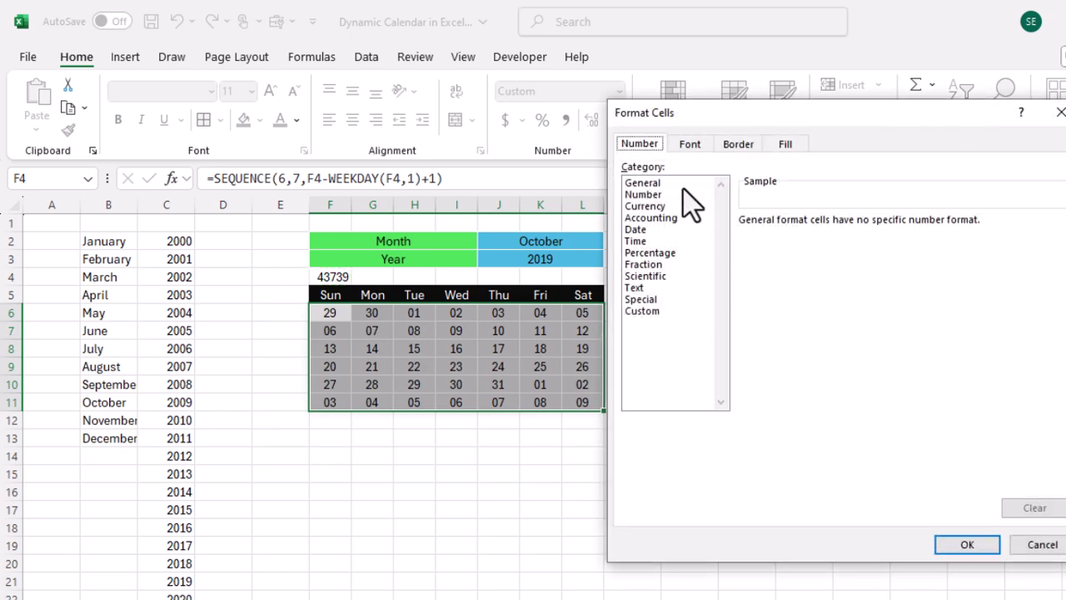
pyautogui.click(647, 313)
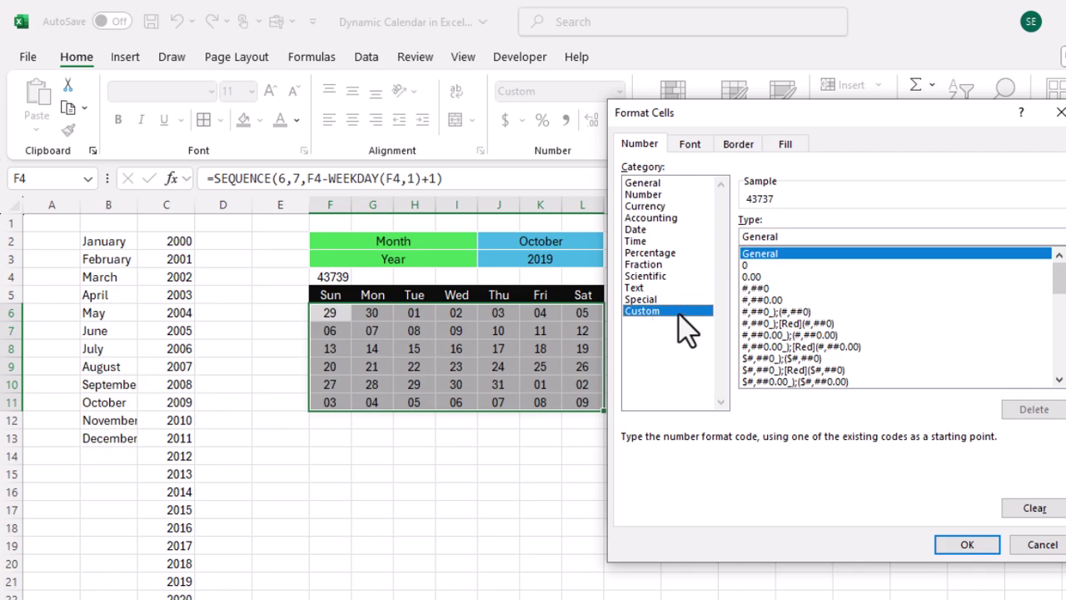
pyautogui.moveTo(801, 239); pyautogui.dragTo(685, 236)
pyautogui.press('BackSpace')
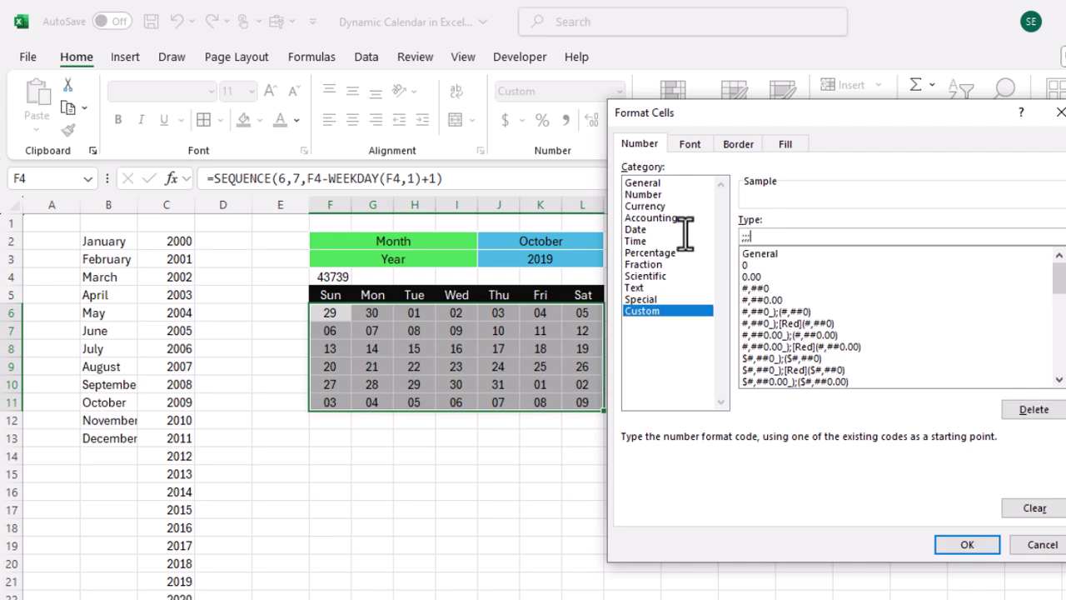
pyautogui.click(967, 544)
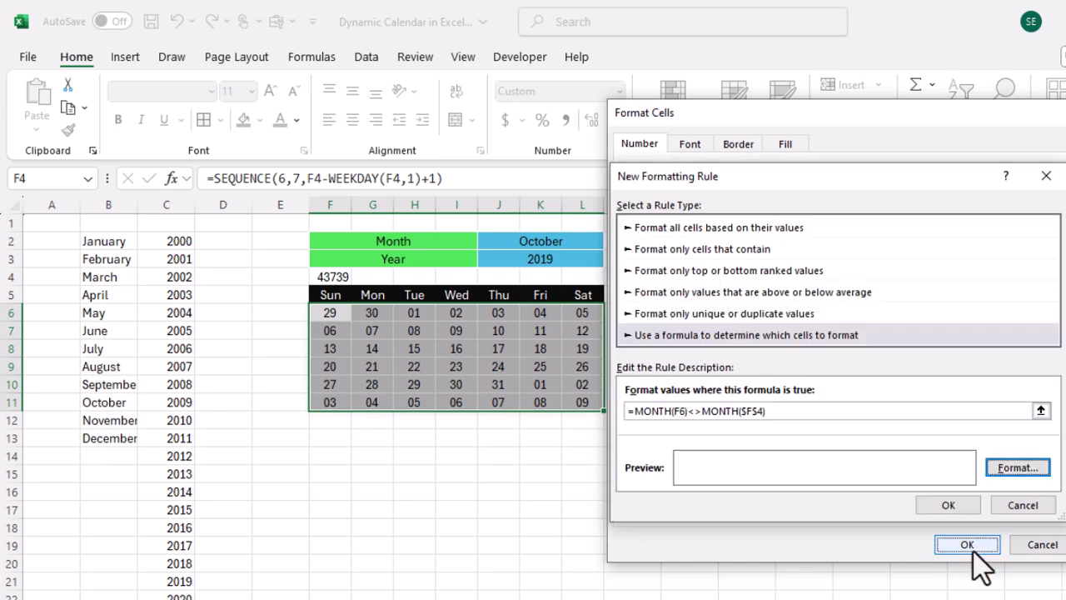
pyautogui.click(950, 504)
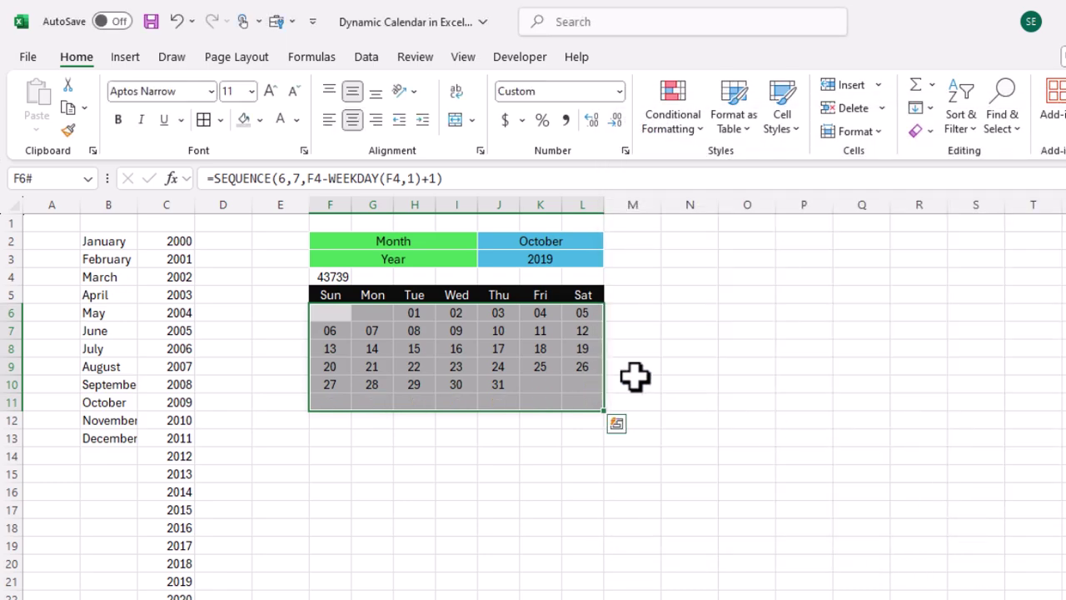
# Give helper cell F4 a ;;; custom number format, hiding its 43739 serial
pyautogui.click(331, 277)
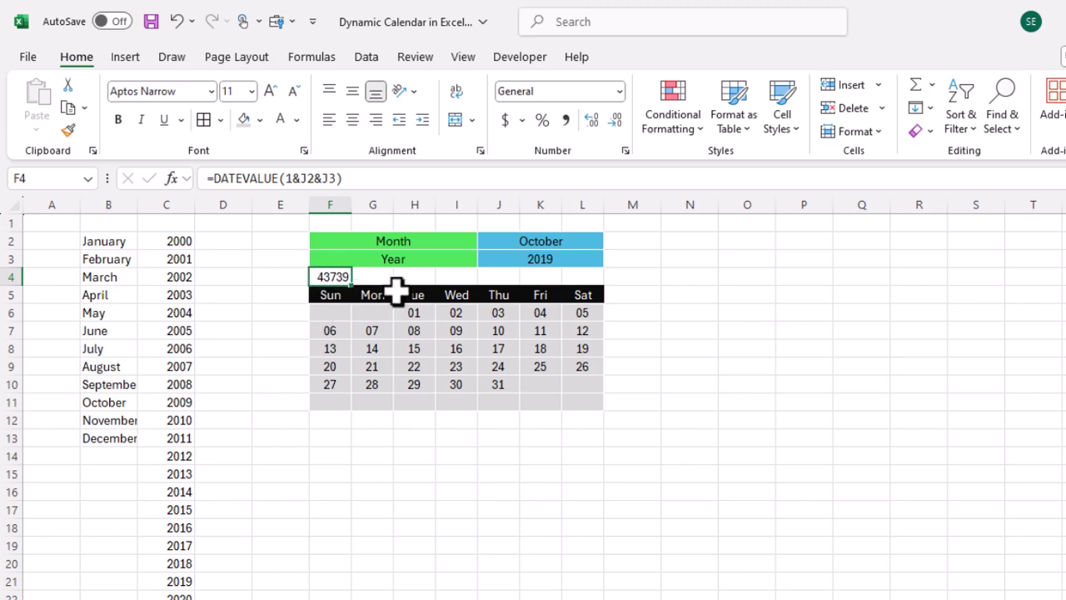
pyautogui.hotkey('ctrl', '1')
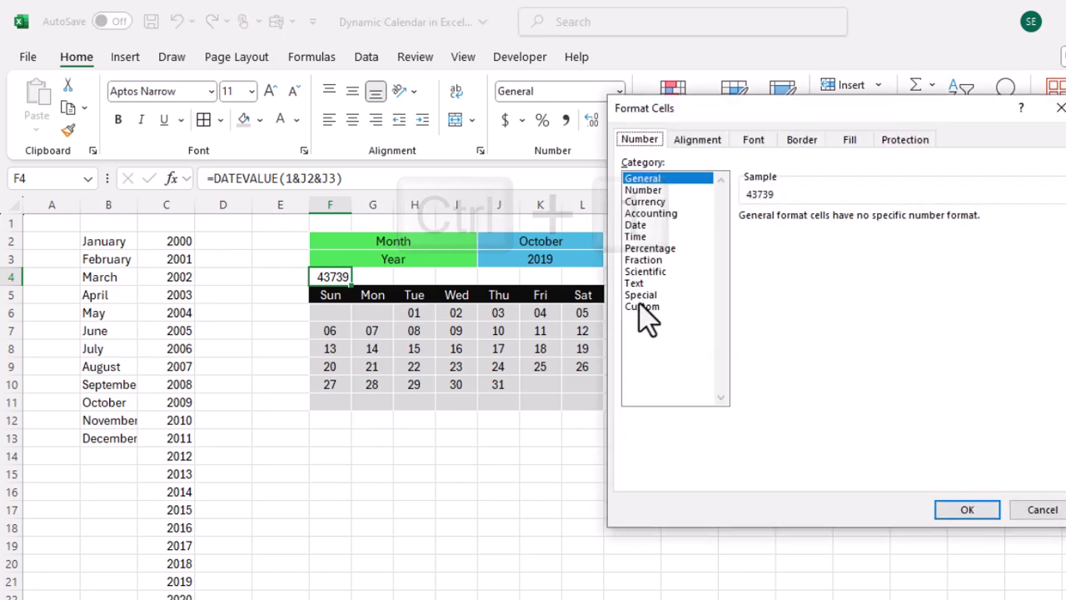
pyautogui.click(654, 306)
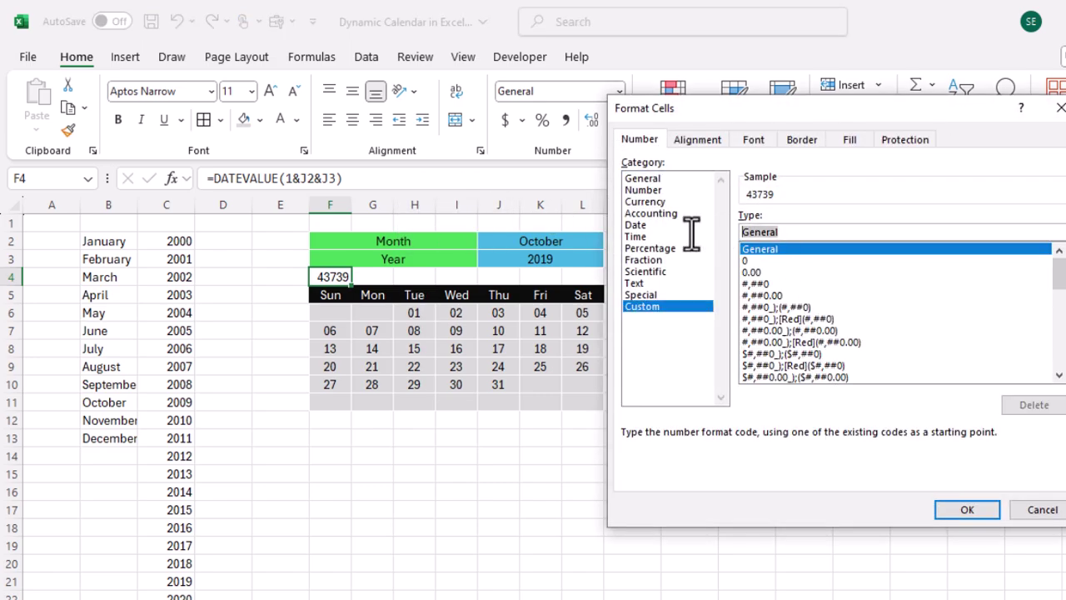
pyautogui.write(';;;')
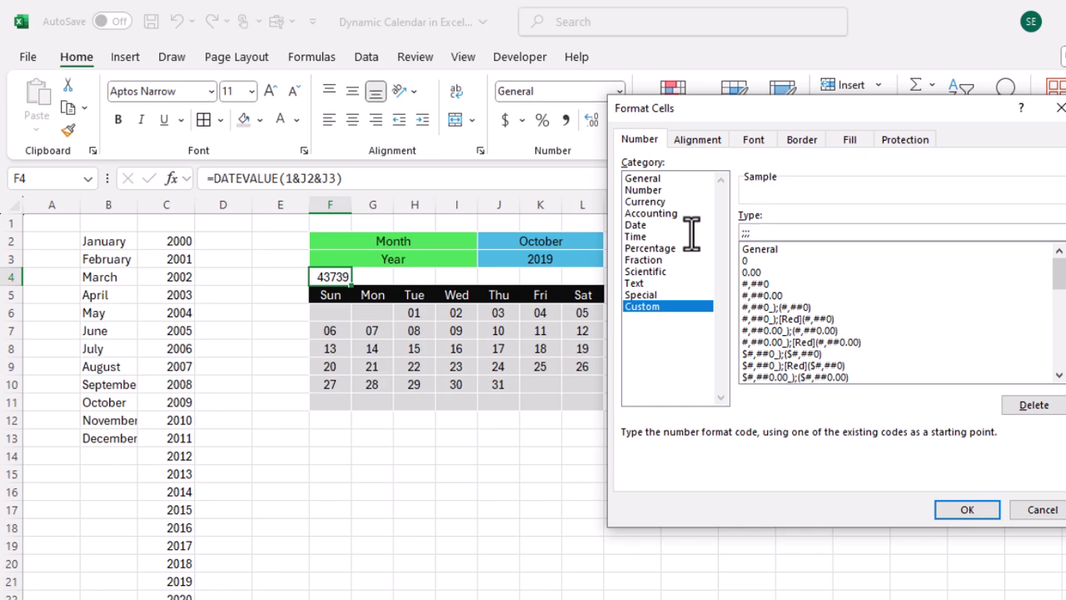
pyautogui.click(979, 511)
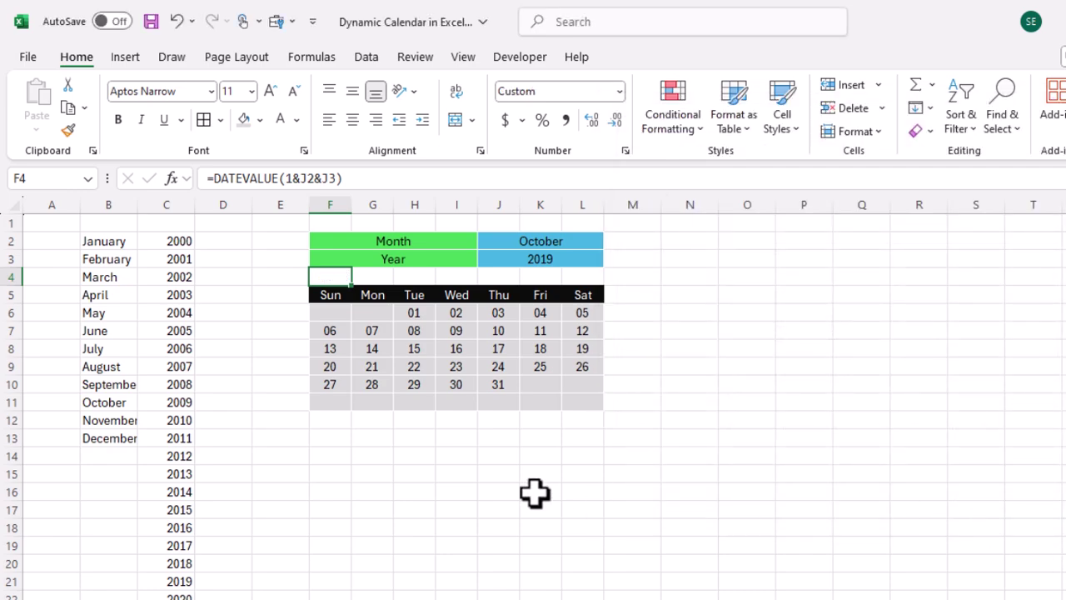